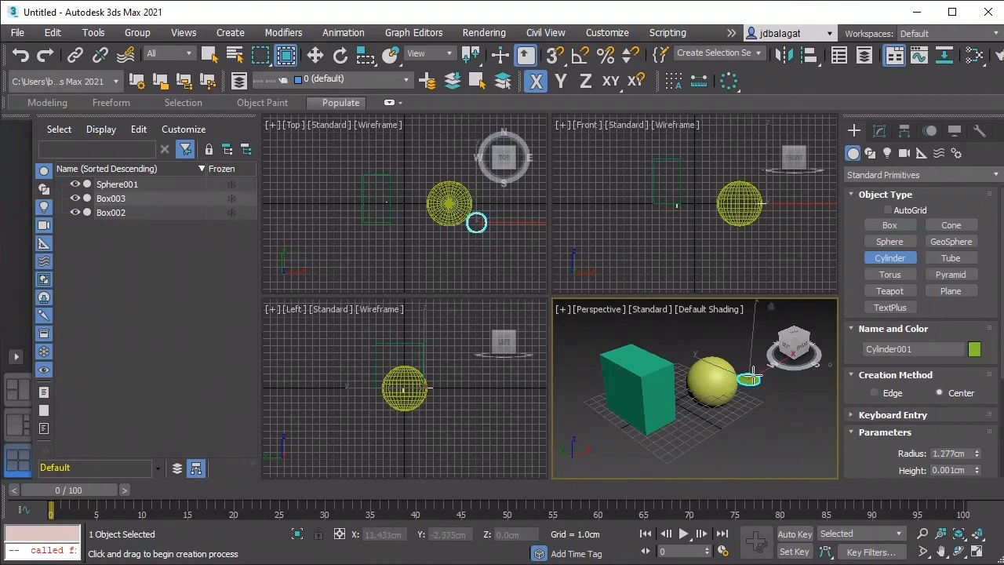
# Step: Complete the cylinder beside the sphere with a radius of about 3 cm and a height of about 5.4 cm
pyautogui.click(752, 327)
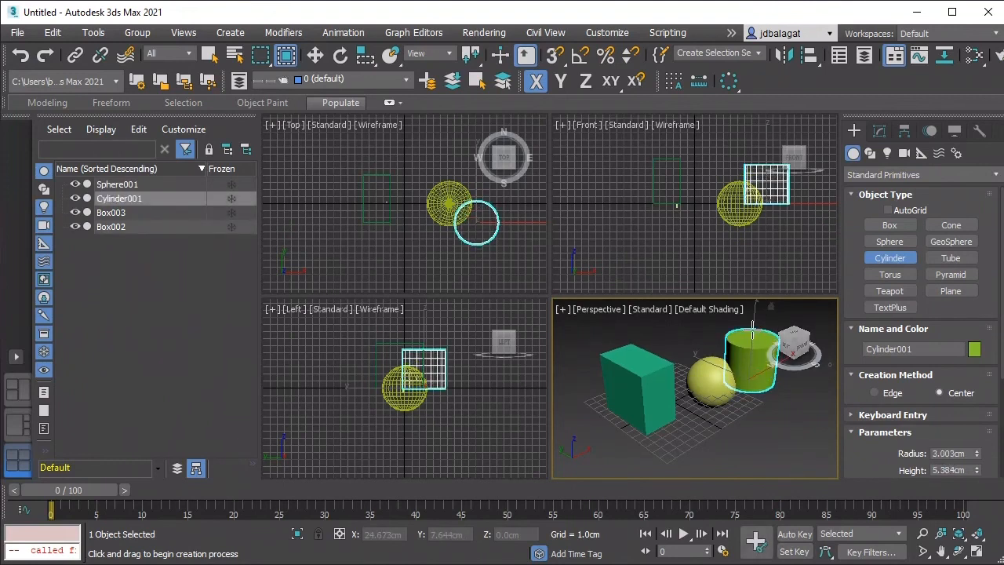
pyautogui.scroll(-3, 747, 372)
pyautogui.moveTo(729, 384); pyautogui.dragTo(691, 396, button='middle')
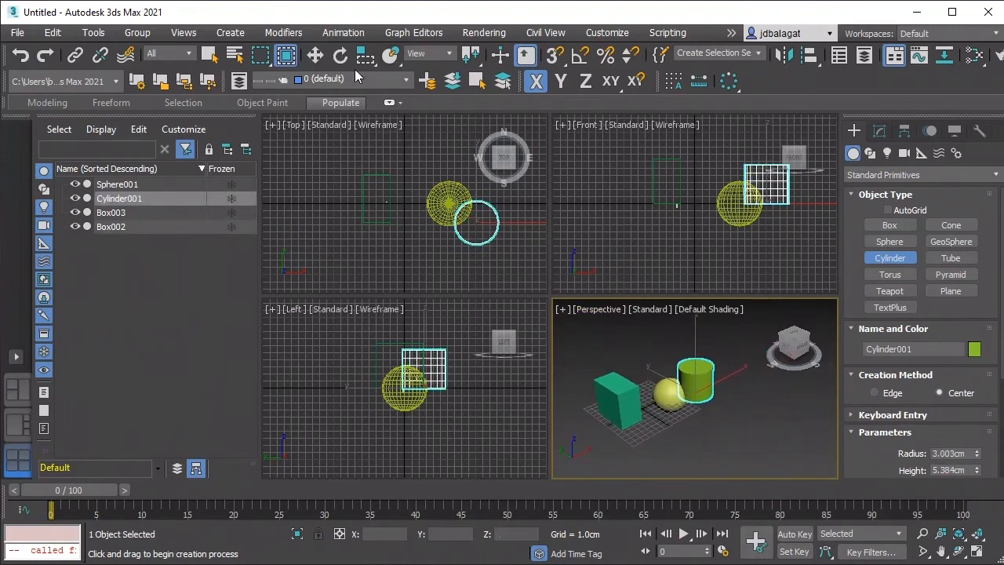
# Step: Move the cylinder along the X axis away from the sphere to about X 12.4 cm, and deselect it
pyautogui.click(315, 55)
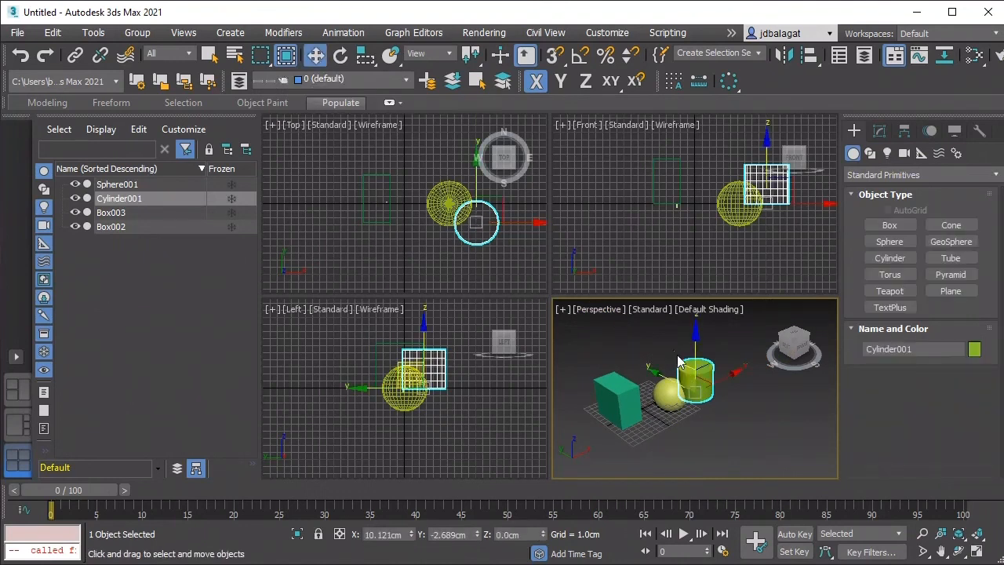
pyautogui.moveTo(729, 375); pyautogui.dragTo(737, 374)
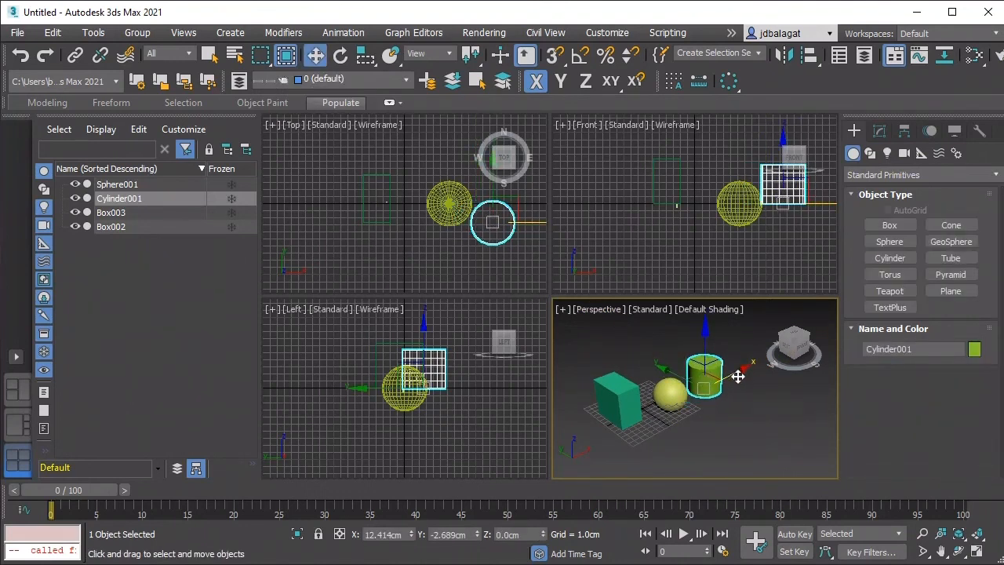
pyautogui.click(725, 423)
pyautogui.scroll(-3, 724, 423)
pyautogui.moveTo(715, 420); pyautogui.dragTo(744, 408, button='middle')
pyautogui.scroll(5, 663, 429)
pyautogui.scroll(-3, 683, 418)
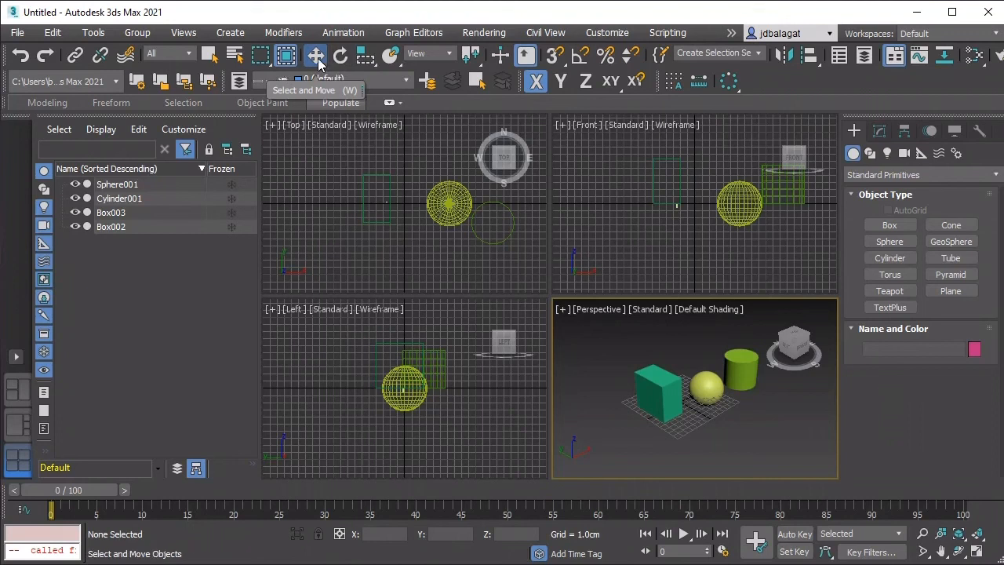
# Step: Switch the scale tool from Select and Squash to Select and Uniform Scale
pyautogui.click(358, 63)
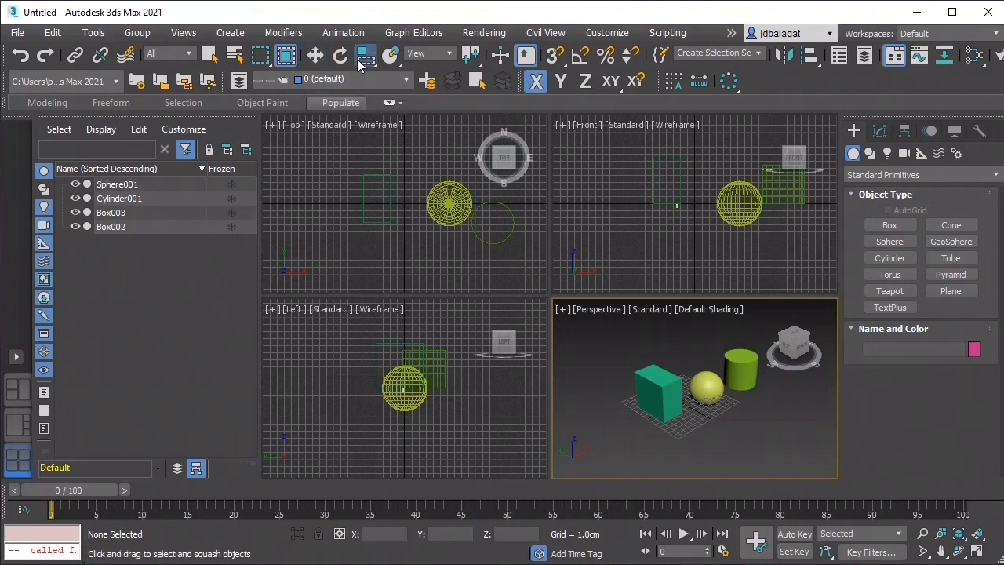
pyautogui.click(360, 64)
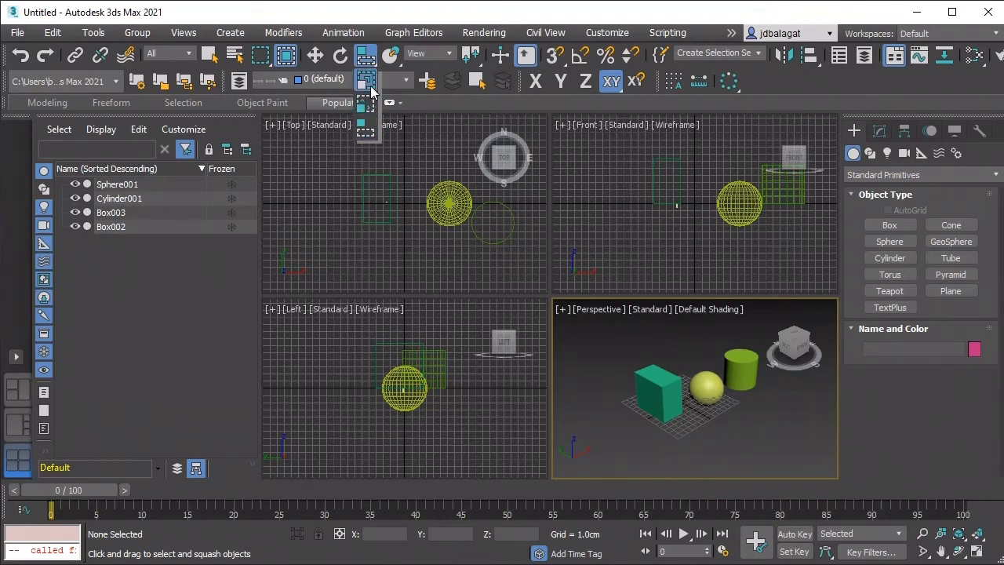
pyautogui.click(367, 87)
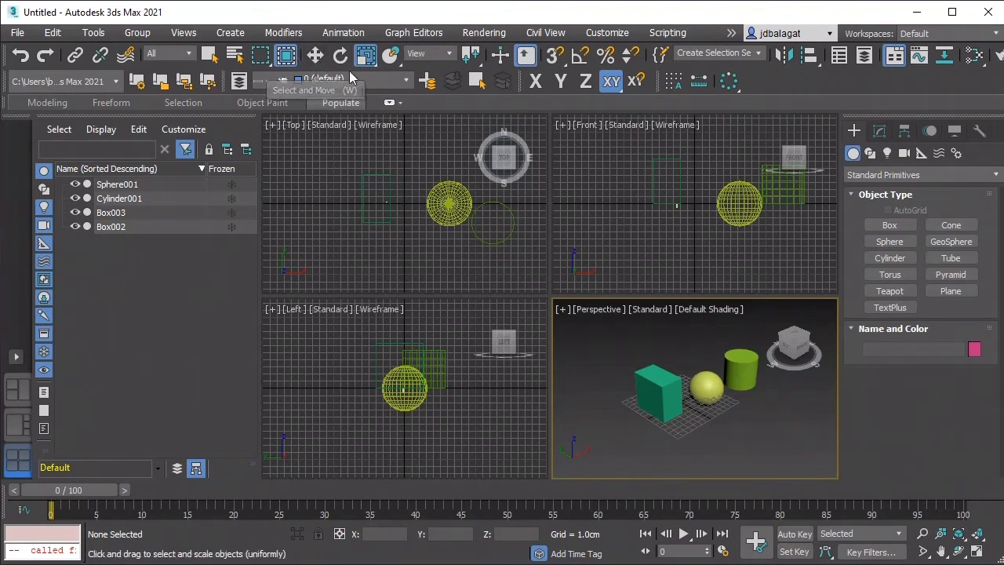
# Step: Activate Select and Move and select the green box in the Perspective viewport
pyautogui.click(321, 60)
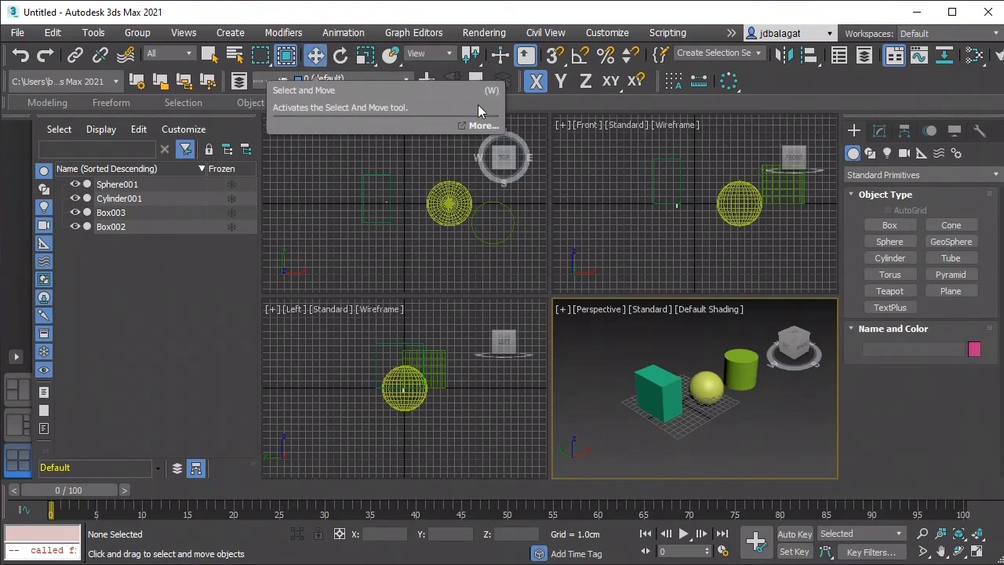
pyautogui.scroll(-3, 634, 272)
pyautogui.scroll(3, 706, 377)
pyautogui.moveTo(695, 392); pyautogui.dragTo(715, 353, button='middle')
pyautogui.click(668, 374)
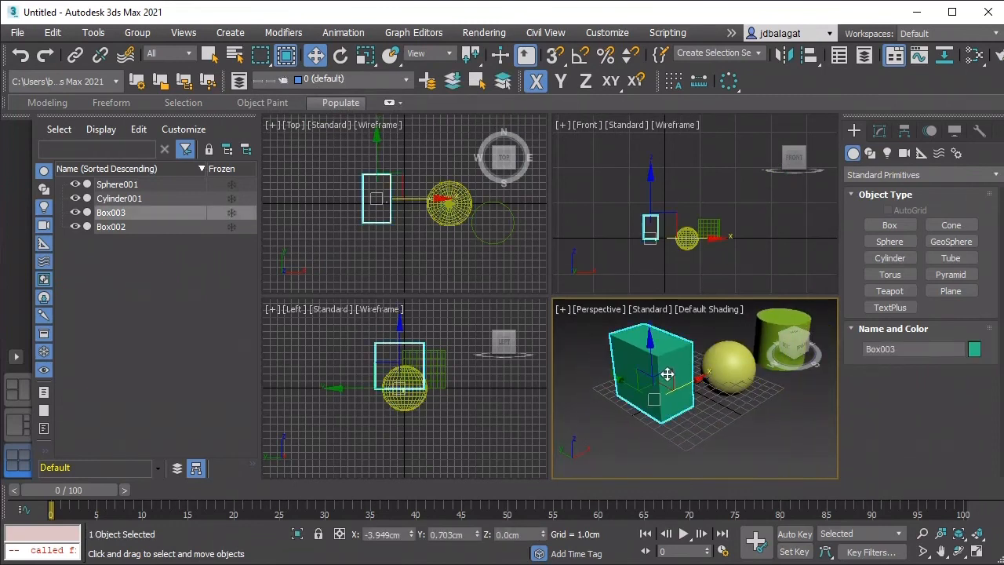
pyautogui.scroll(4, 668, 374)
pyautogui.moveTo(668, 372); pyautogui.dragTo(696, 364, button='middle')
pyautogui.scroll(-2, 697, 363)
pyautogui.scroll(-4, 697, 364)
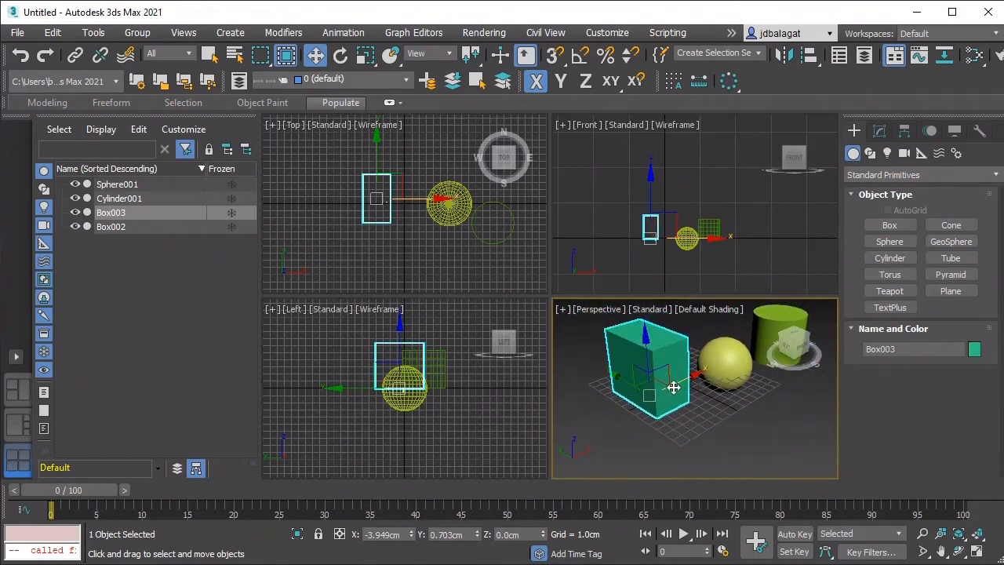
pyautogui.keyDown('alt'); pyautogui.moveTo(673, 393); pyautogui.dragTo(639, 403, button='middle'); pyautogui.keyUp('alt')
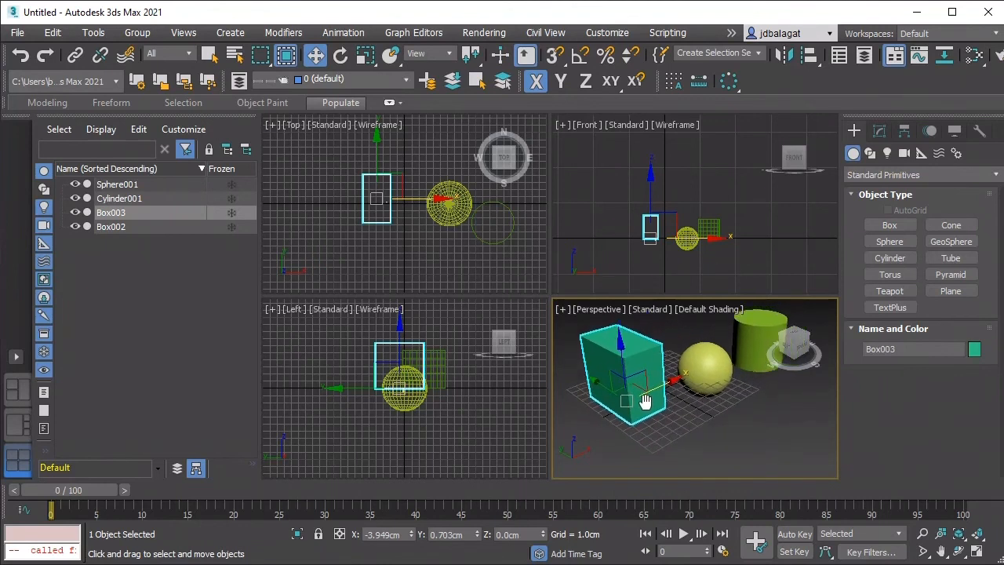
pyautogui.scroll(-4, 660, 396)
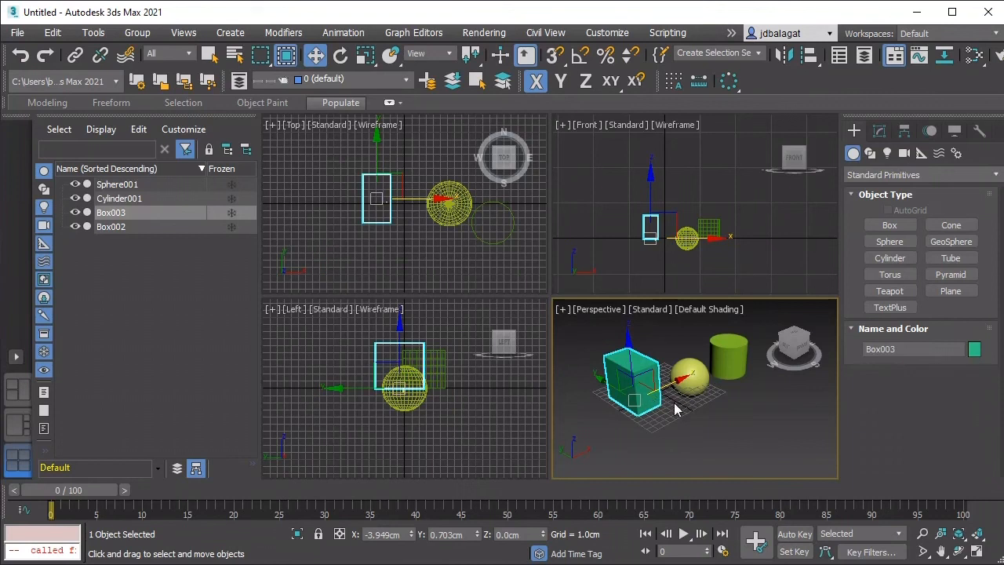
pyautogui.scroll(2, 677, 410)
pyautogui.moveTo(693, 420); pyautogui.dragTo(704, 430, button='middle')
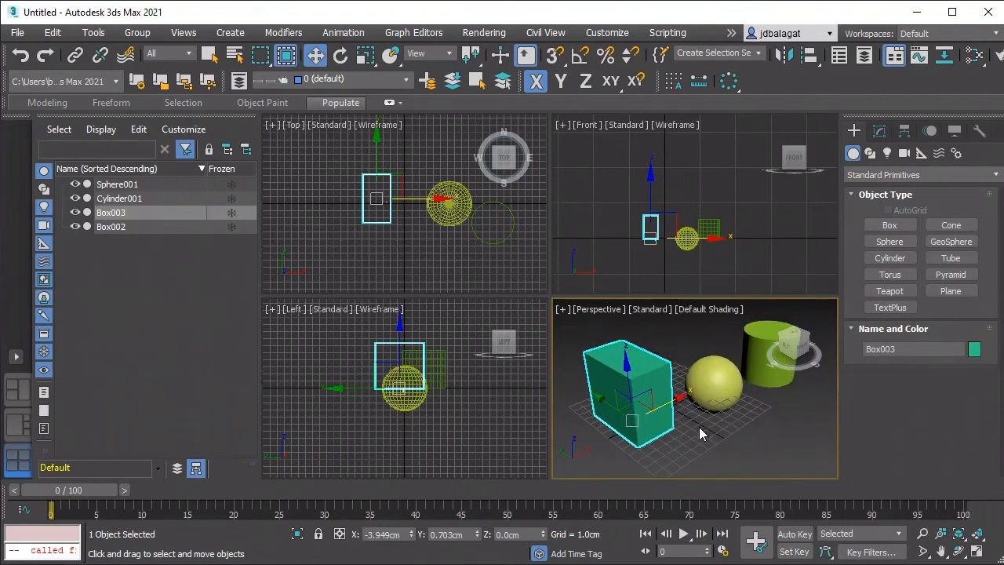
# Step: Maximize the Perspective viewport and frame the box, sphere and cylinder in it
pyautogui.hotkey('alt', 'w')
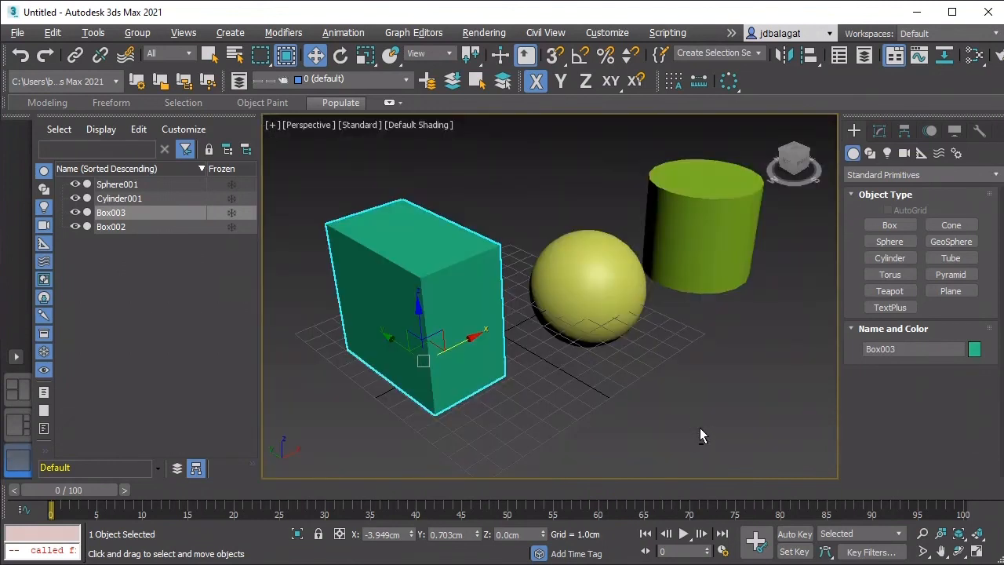
pyautogui.scroll(-3, 613, 381)
pyautogui.moveTo(613, 381); pyautogui.dragTo(637, 386, button='middle')
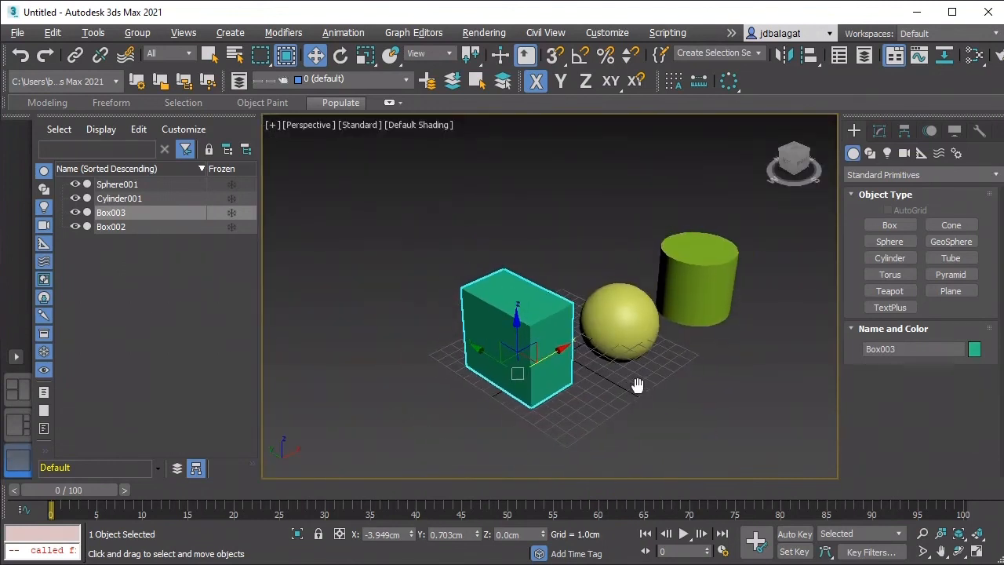
pyautogui.scroll(3, 597, 372)
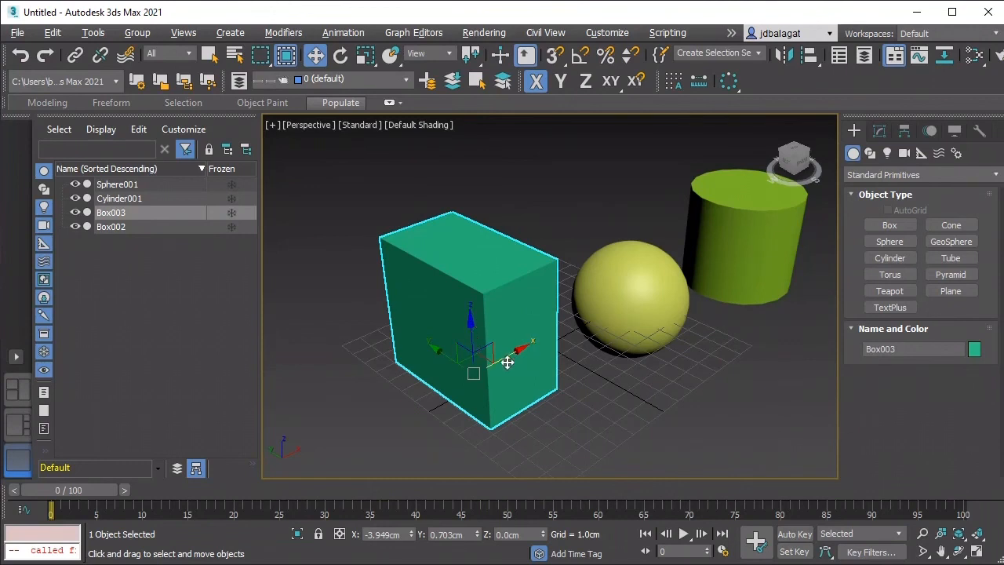
pyautogui.scroll(-3, 502, 359)
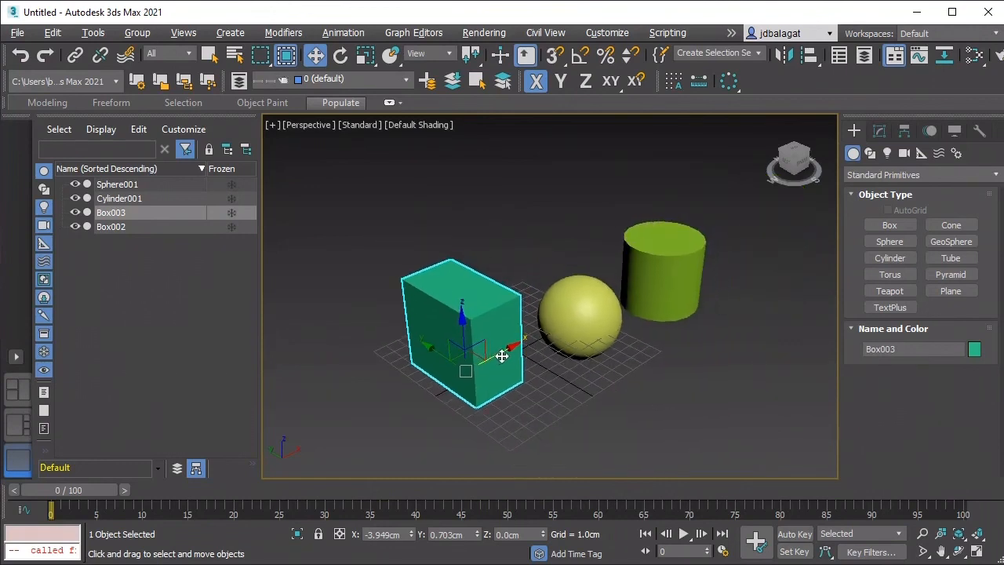
pyautogui.scroll(2, 499, 357)
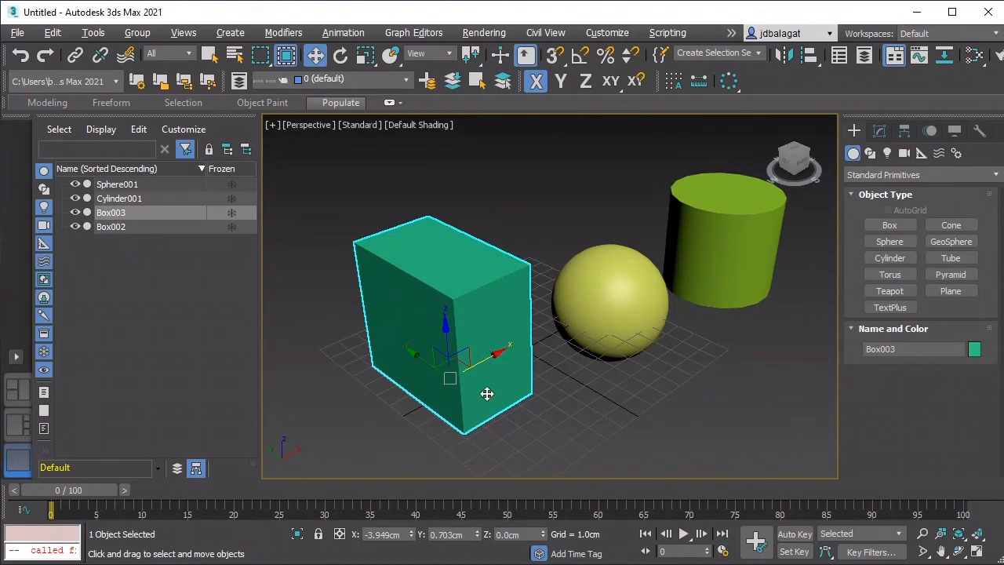
# Step: Move the green box along single axes to about X -2.05 cm, Y 2.5 cm and Z 1.1 cm
pyautogui.moveTo(492, 359)
pyautogui.mouseDown()
pyautogui.moveTo(512, 345)
pyautogui.moveTo(495, 356)
pyautogui.moveTo(510, 359)
pyautogui.moveTo(453, 385)
pyautogui.moveTo(487, 363)
pyautogui.mouseUp()
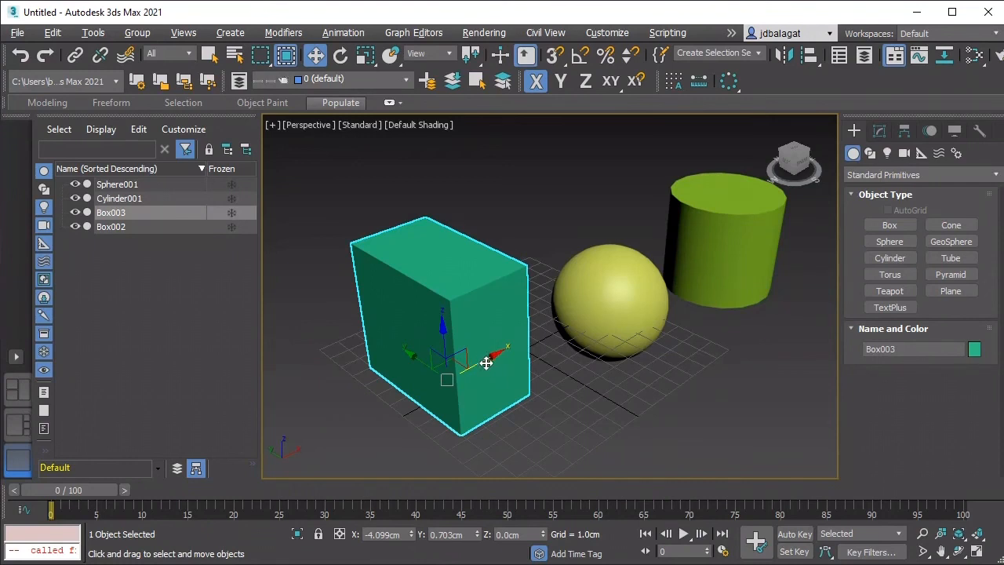
pyautogui.moveTo(486, 362); pyautogui.dragTo(517, 334)
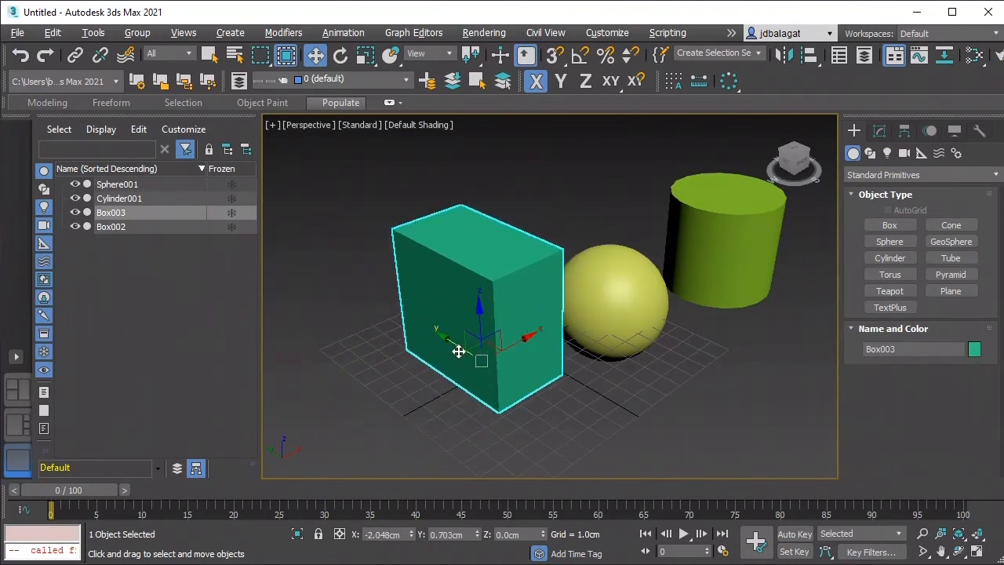
pyautogui.press('F6')
pyautogui.moveTo(458, 351); pyautogui.dragTo(459, 288)
pyautogui.press('F7')
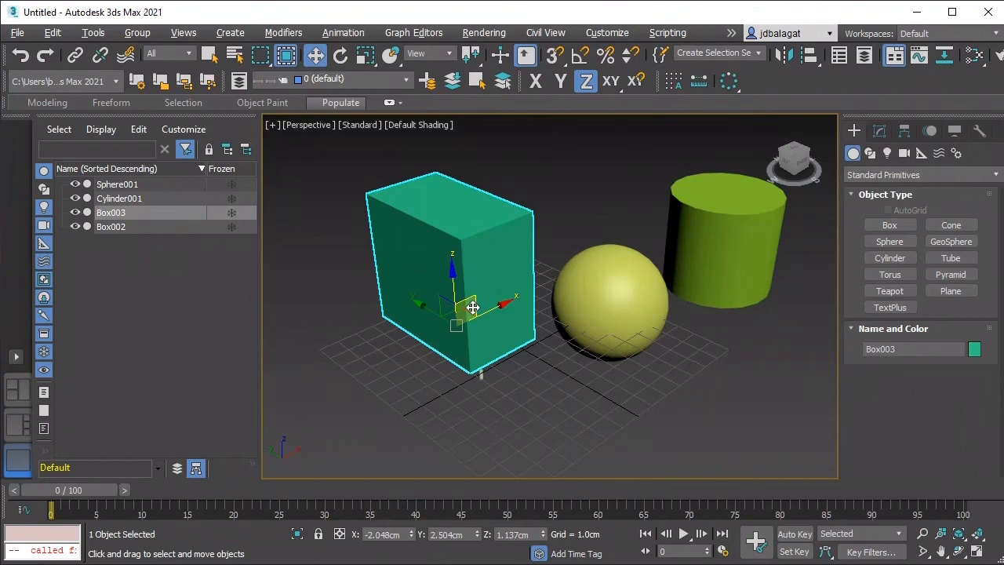
# Step: Move the green box freely along two axes at once to about X -3.6 cm, Y 1.4 cm and Z 3.3 cm
pyautogui.moveTo(472, 307)
pyautogui.mouseDown()
pyautogui.moveTo(520, 306)
pyautogui.moveTo(546, 337)
pyautogui.moveTo(470, 273)
pyautogui.moveTo(540, 238)
pyautogui.moveTo(520, 253)
pyautogui.moveTo(502, 314)
pyautogui.moveTo(515, 318)
pyautogui.moveTo(500, 272)
pyautogui.moveTo(506, 262)
pyautogui.moveTo(511, 278)
pyautogui.moveTo(480, 311)
pyautogui.moveTo(477, 293)
pyautogui.moveTo(457, 299)
pyautogui.moveTo(528, 385)
pyautogui.moveTo(540, 348)
pyautogui.moveTo(574, 331)
pyautogui.moveTo(387, 273)
pyautogui.moveTo(479, 283)
pyautogui.moveTo(477, 293)
pyautogui.moveTo(499, 302)
pyautogui.moveTo(481, 313)
pyautogui.moveTo(517, 331)
pyautogui.moveTo(575, 291)
pyautogui.moveTo(563, 336)
pyautogui.moveTo(421, 354)
pyautogui.moveTo(491, 331)
pyautogui.moveTo(416, 320)
pyautogui.moveTo(550, 381)
pyautogui.moveTo(455, 316)
pyautogui.mouseUp()
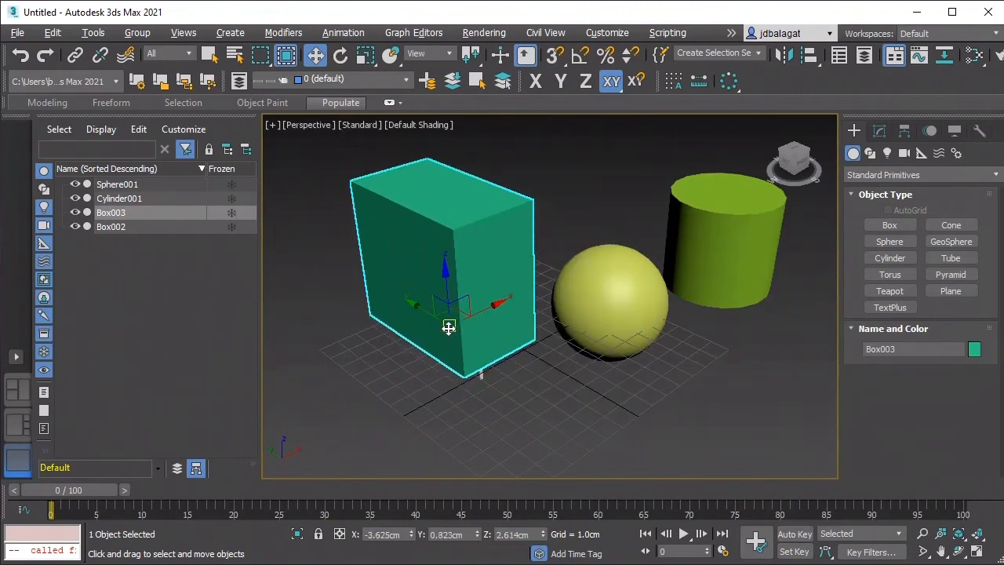
pyautogui.moveTo(448, 330)
pyautogui.mouseDown()
pyautogui.moveTo(477, 318)
pyautogui.moveTo(497, 293)
pyautogui.moveTo(426, 343)
pyautogui.moveTo(575, 311)
pyautogui.moveTo(657, 364)
pyautogui.moveTo(570, 338)
pyautogui.moveTo(379, 323)
pyautogui.moveTo(471, 282)
pyautogui.moveTo(541, 304)
pyautogui.moveTo(506, 352)
pyautogui.moveTo(450, 293)
pyautogui.moveTo(456, 346)
pyautogui.moveTo(376, 338)
pyautogui.moveTo(403, 337)
pyautogui.moveTo(437, 365)
pyautogui.moveTo(441, 307)
pyautogui.moveTo(451, 314)
pyautogui.mouseUp()
pyautogui.scroll(-5, 517, 341)
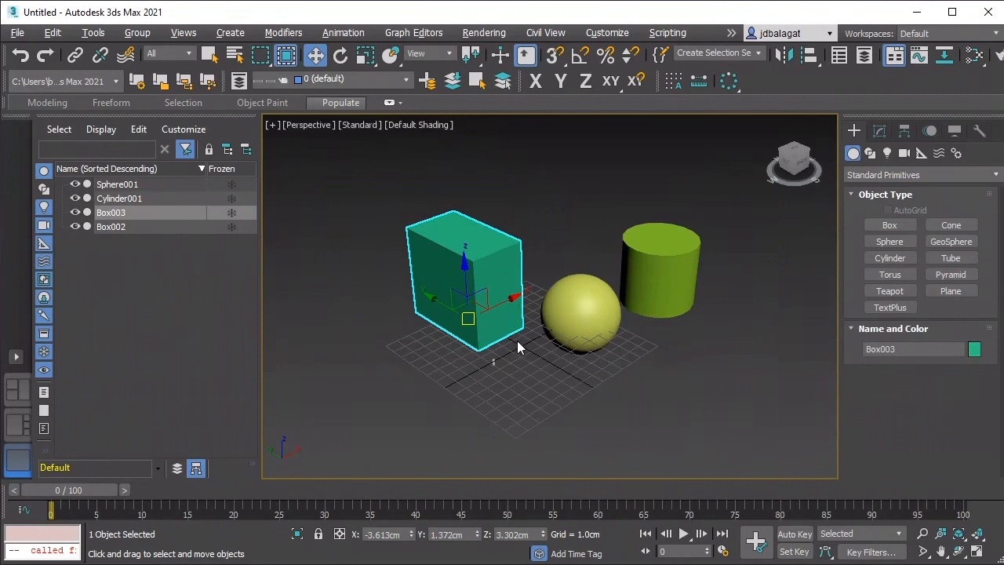
pyautogui.scroll(2, 488, 346)
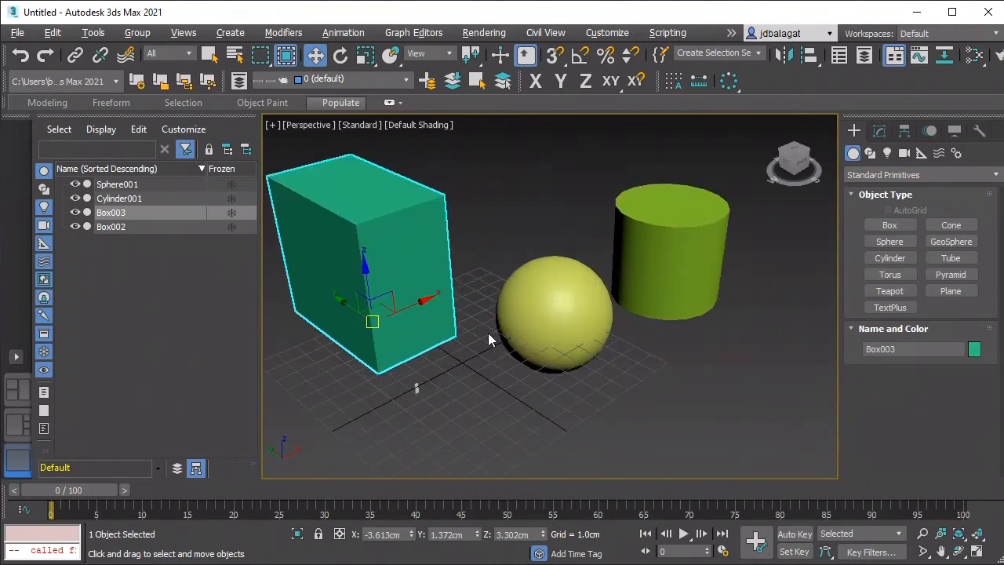
# Step: Rotate the green box about its axes to about X -7.8, Y -0.4 and Z -2.1 degrees
pyautogui.click(343, 55)
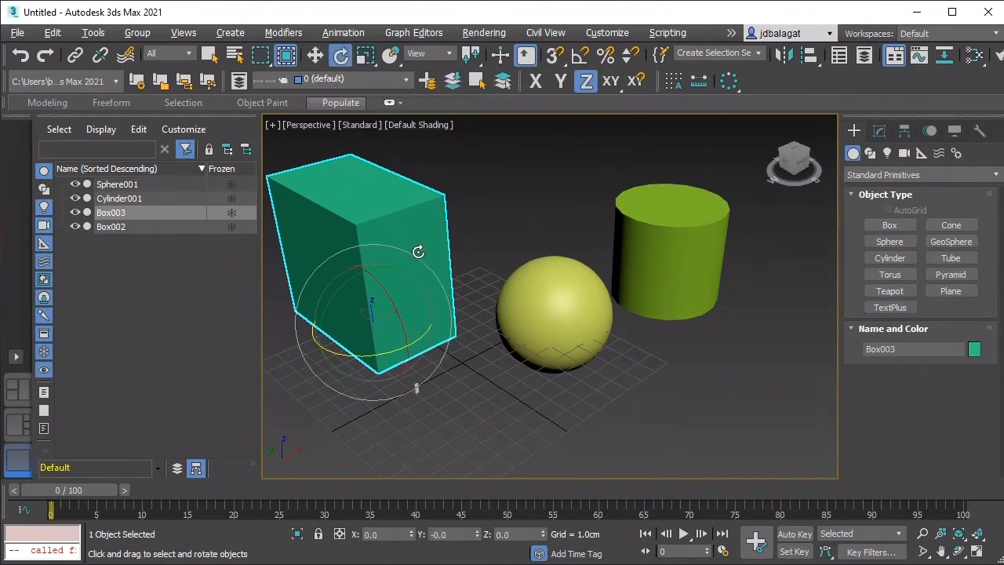
pyautogui.moveTo(382, 292); pyautogui.dragTo(433, 305, button='middle')
pyautogui.moveTo(433, 302)
pyautogui.mouseDown()
pyautogui.moveTo(448, 322)
pyautogui.moveTo(452, 240)
pyautogui.moveTo(416, 224)
pyautogui.moveTo(471, 319)
pyautogui.moveTo(442, 290)
pyautogui.moveTo(446, 299)
pyautogui.mouseUp()
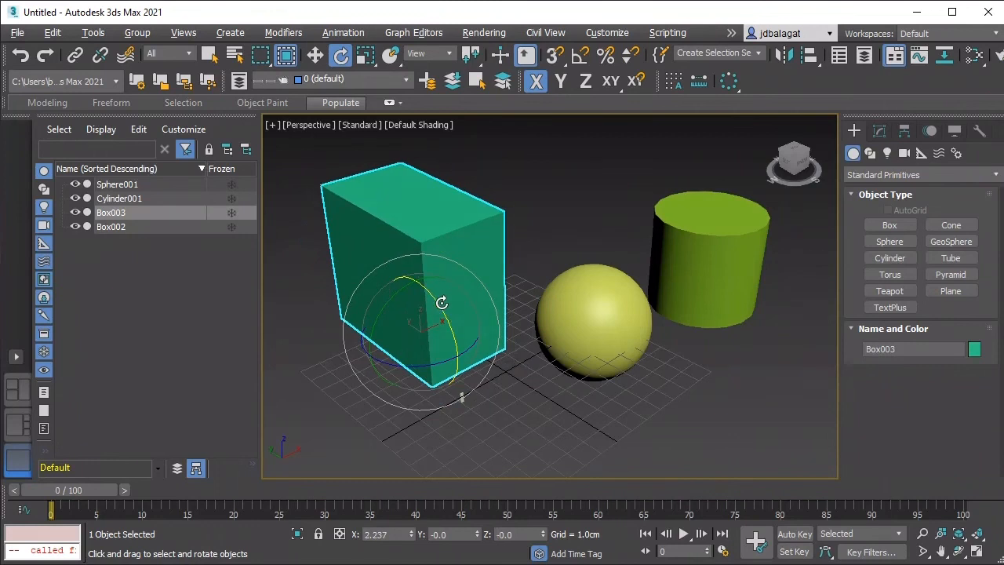
pyautogui.scroll(3, 418, 332)
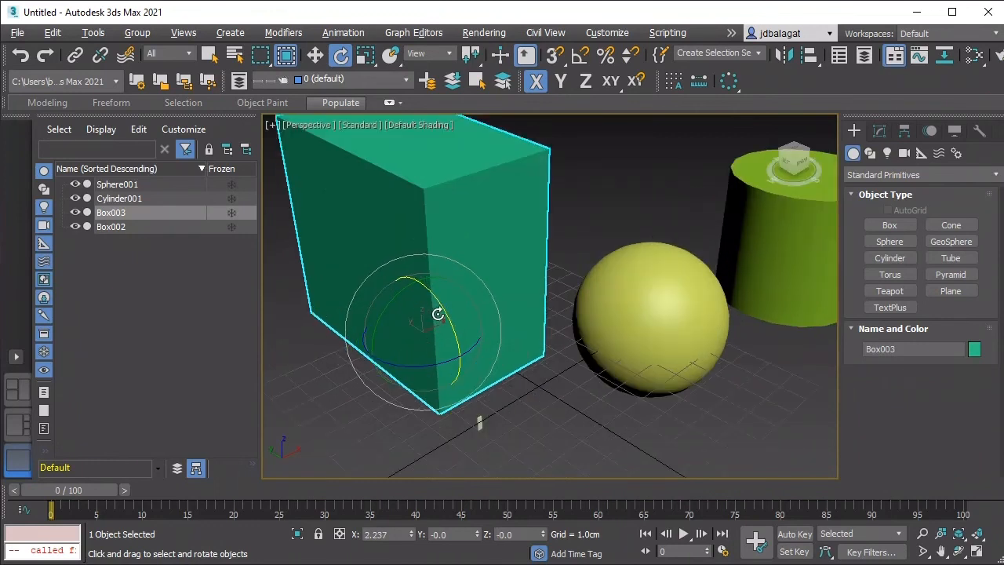
pyautogui.moveTo(428, 337); pyautogui.dragTo(444, 318, button='middle')
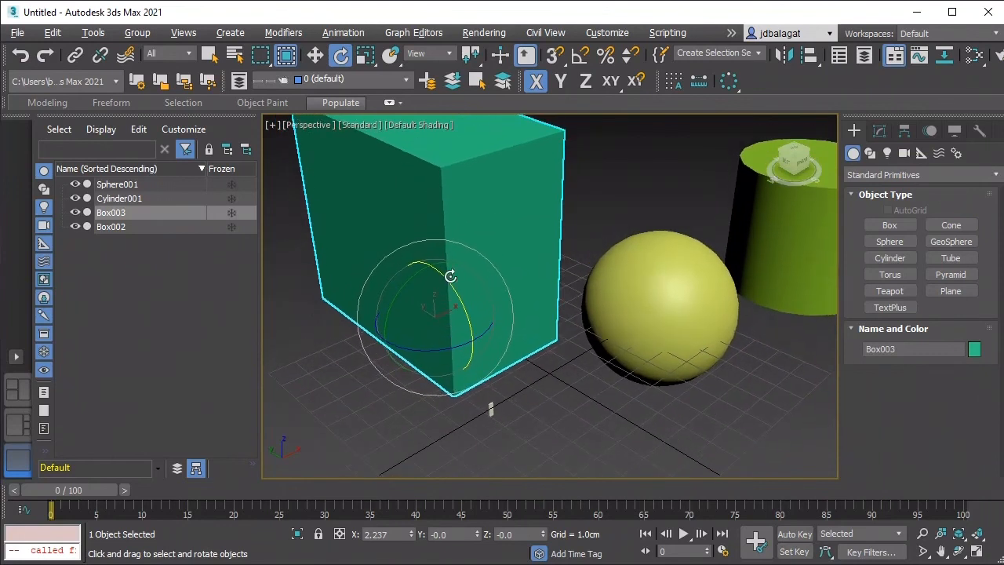
pyautogui.moveTo(461, 299)
pyautogui.mouseDown()
pyautogui.moveTo(451, 249)
pyautogui.moveTo(470, 291)
pyautogui.moveTo(441, 245)
pyautogui.moveTo(480, 316)
pyautogui.moveTo(441, 297)
pyautogui.moveTo(472, 308)
pyautogui.moveTo(460, 287)
pyautogui.mouseUp()
pyautogui.moveTo(395, 299); pyautogui.dragTo(455, 291)
pyautogui.moveTo(481, 332)
pyautogui.mouseDown()
pyautogui.moveTo(501, 324)
pyautogui.moveTo(421, 350)
pyautogui.moveTo(486, 338)
pyautogui.mouseUp()
# Step: Rotate the cylinder to about X -2.1, Y -11.4 and Z 39.1 degrees
pyautogui.scroll(-5, 490, 377)
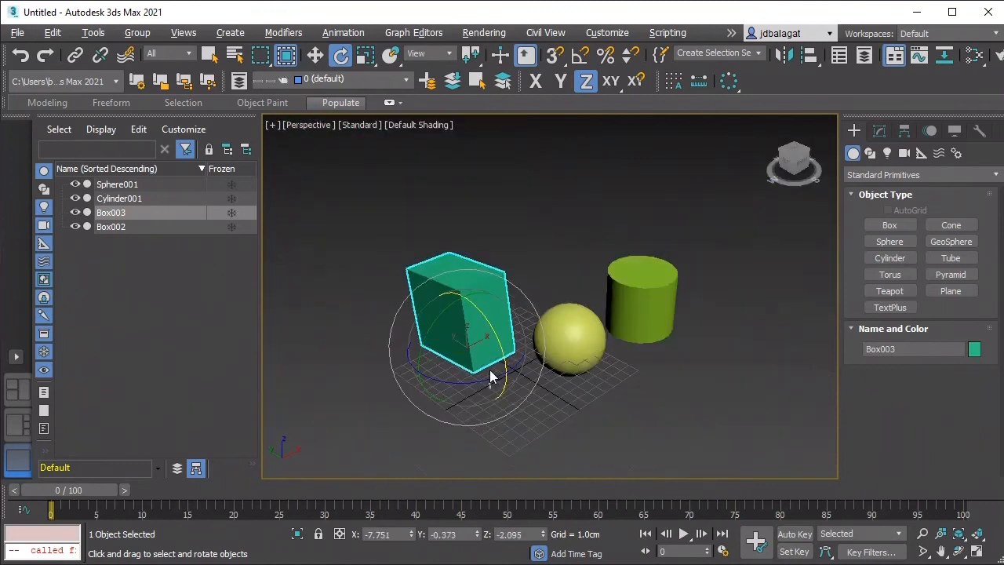
pyautogui.scroll(5, 450, 374)
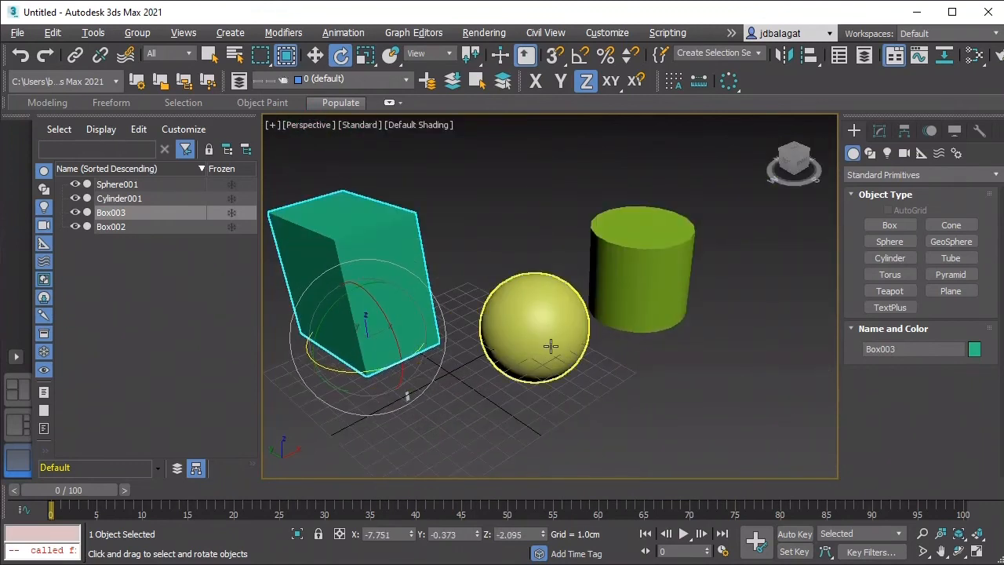
pyautogui.click(640, 289)
pyautogui.moveTo(626, 273); pyautogui.dragTo(649, 346)
pyautogui.scroll(-3, 649, 347)
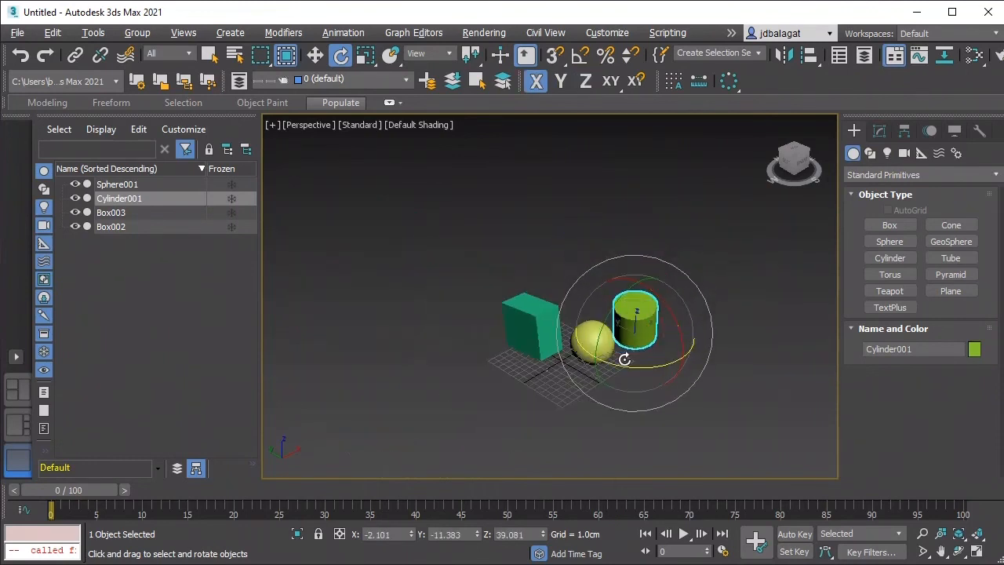
pyautogui.scroll(5, 599, 353)
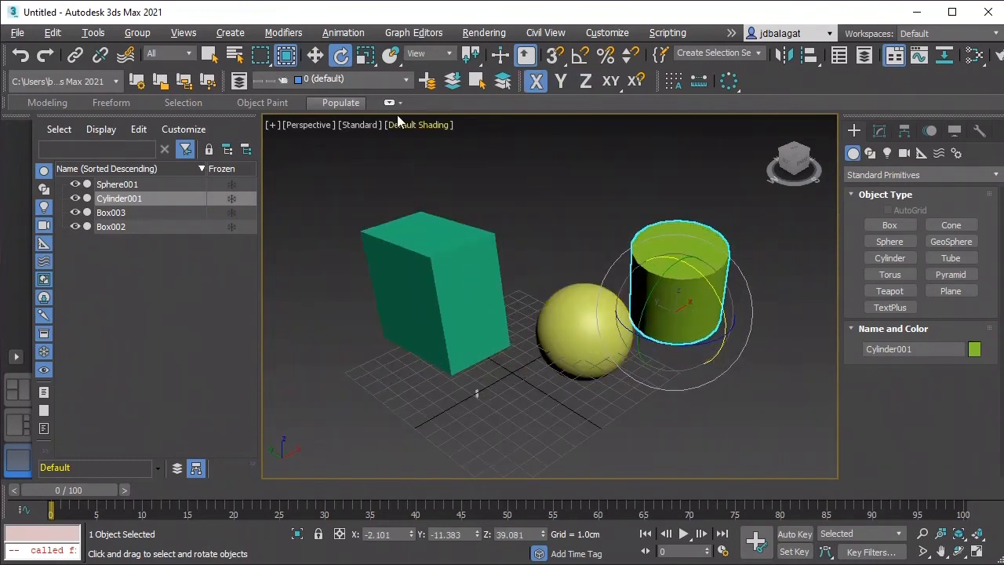
# Step: Activate the scale tool and cycle through its uniform, non-uniform and squash modes, ending on uniform scale
pyautogui.click(365, 55)
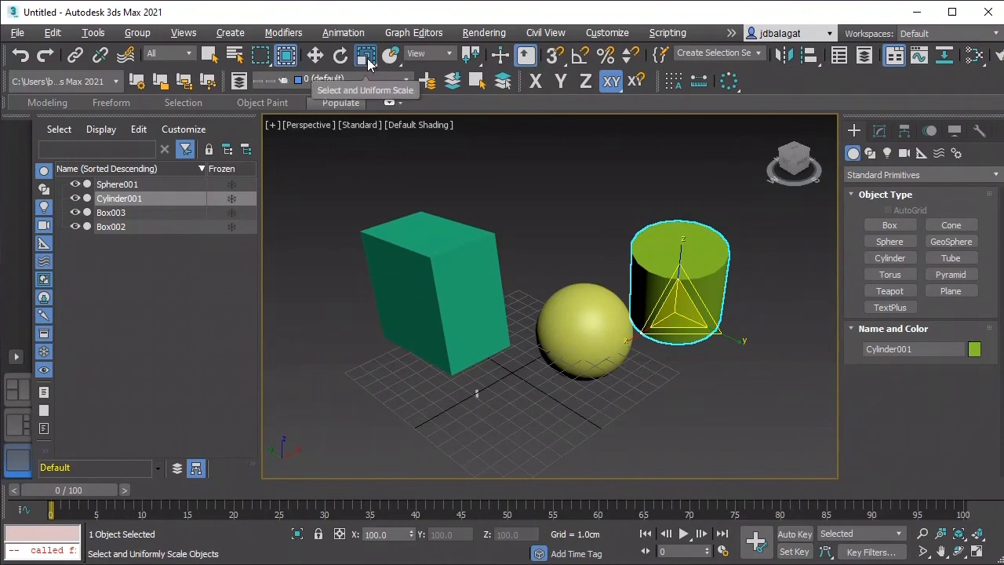
pyautogui.moveTo(370, 63); pyautogui.dragTo(370, 76)
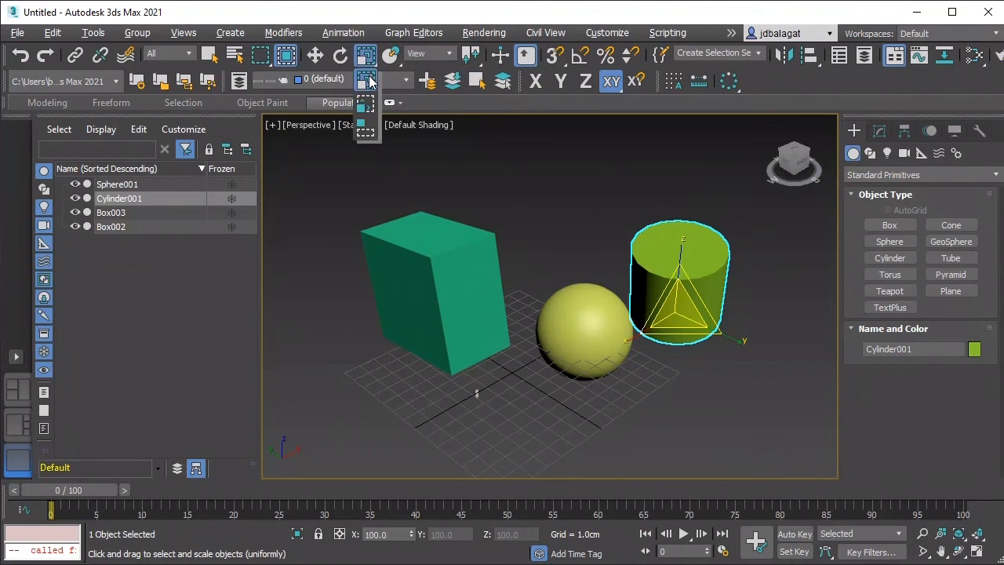
pyautogui.moveTo(369, 62); pyautogui.dragTo(370, 107)
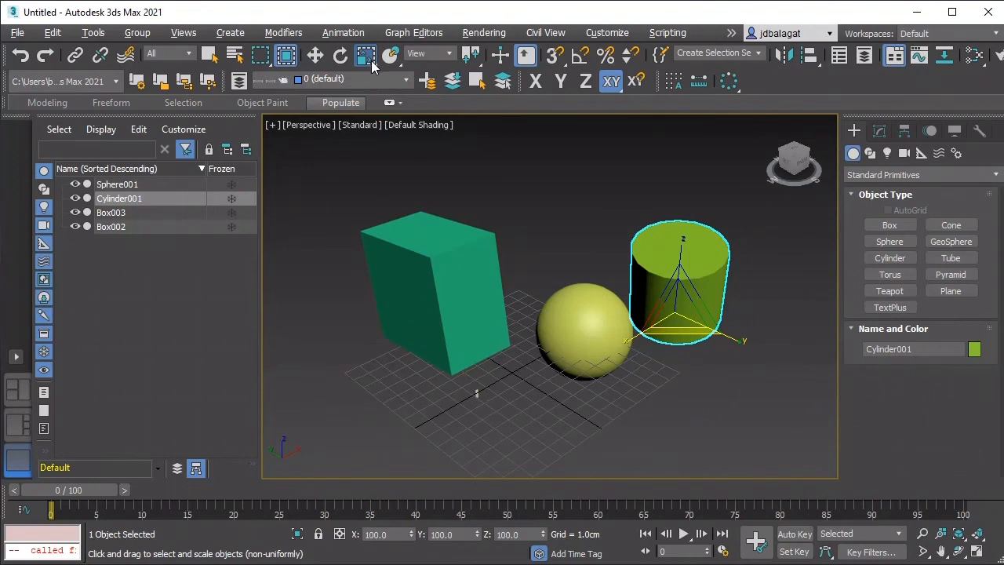
pyautogui.moveTo(371, 63); pyautogui.dragTo(368, 131)
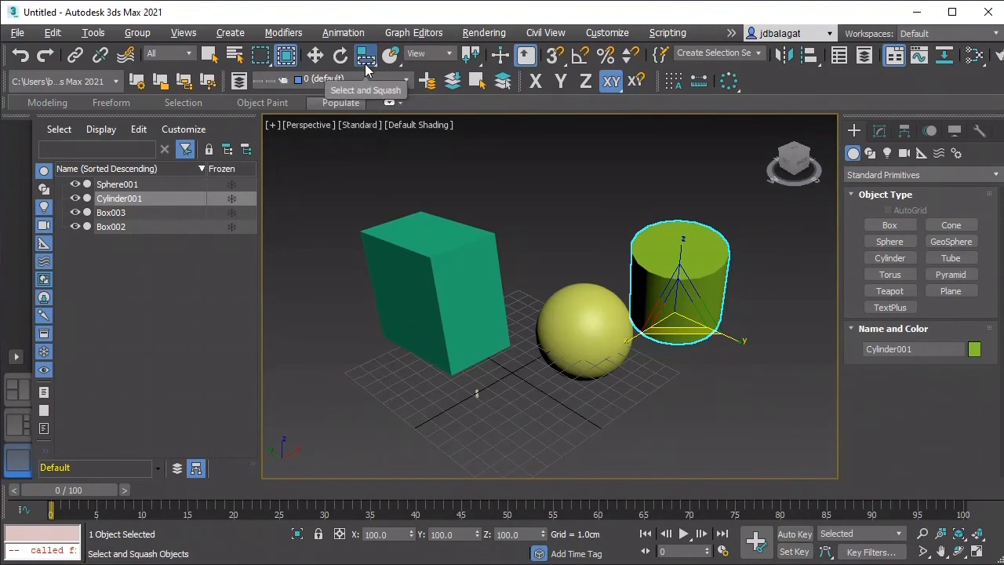
pyautogui.moveTo(370, 62); pyautogui.dragTo(370, 78)
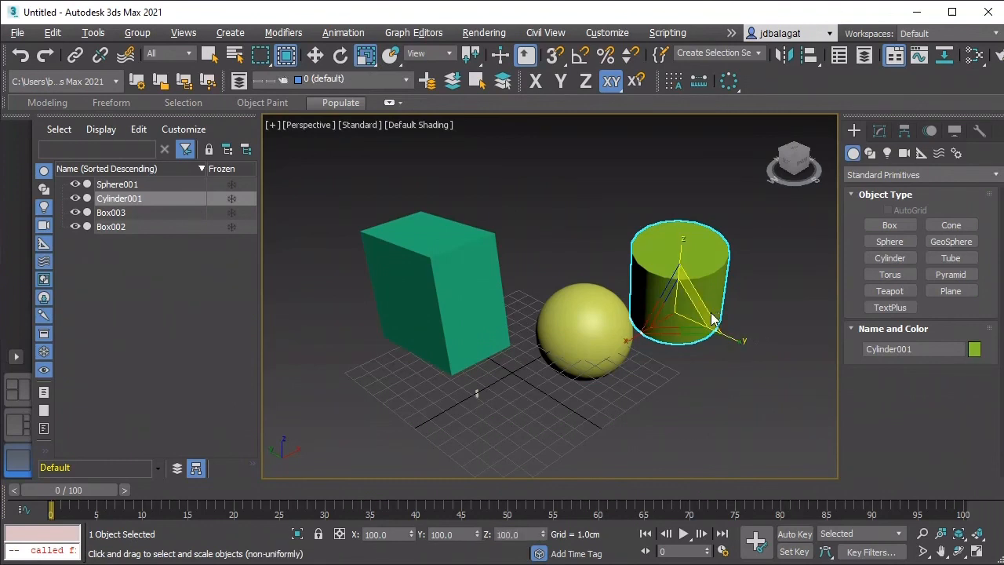
# Step: Scale the cylinder along its axes and proportionally to about X 54.5, Y 150.1 and Z 127.8 percent
pyautogui.scroll(2, 729, 349)
pyautogui.scroll(-1, 706, 338)
pyautogui.moveTo(710, 347); pyautogui.dragTo(728, 361)
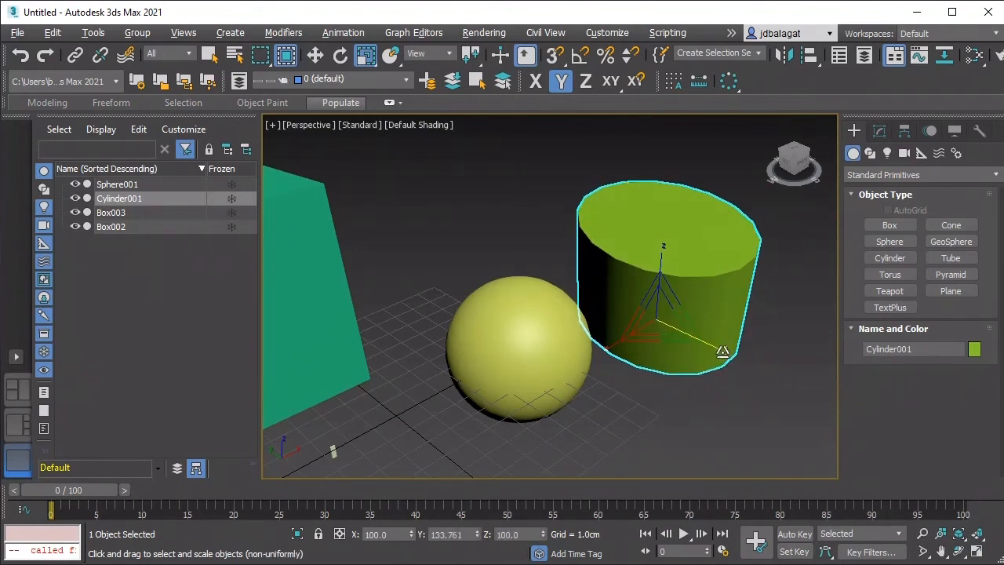
pyautogui.moveTo(721, 351)
pyautogui.mouseDown()
pyautogui.moveTo(703, 347)
pyautogui.moveTo(734, 369)
pyautogui.moveTo(725, 365)
pyautogui.mouseUp()
pyautogui.moveTo(664, 266)
pyautogui.mouseDown()
pyautogui.moveTo(665, 239)
pyautogui.moveTo(667, 247)
pyautogui.mouseUp()
pyautogui.moveTo(611, 340)
pyautogui.mouseDown()
pyautogui.moveTo(587, 356)
pyautogui.moveTo(618, 336)
pyautogui.mouseUp()
pyautogui.moveTo(665, 312)
pyautogui.mouseDown()
pyautogui.moveTo(686, 339)
pyautogui.moveTo(690, 313)
pyautogui.moveTo(694, 334)
pyautogui.moveTo(664, 280)
pyautogui.moveTo(659, 310)
pyautogui.moveTo(678, 302)
pyautogui.moveTo(701, 327)
pyautogui.moveTo(689, 322)
pyautogui.moveTo(689, 303)
pyautogui.moveTo(729, 329)
pyautogui.moveTo(681, 295)
pyautogui.moveTo(707, 320)
pyautogui.moveTo(693, 314)
pyautogui.moveTo(643, 347)
pyautogui.moveTo(641, 287)
pyautogui.moveTo(651, 320)
pyautogui.mouseUp()
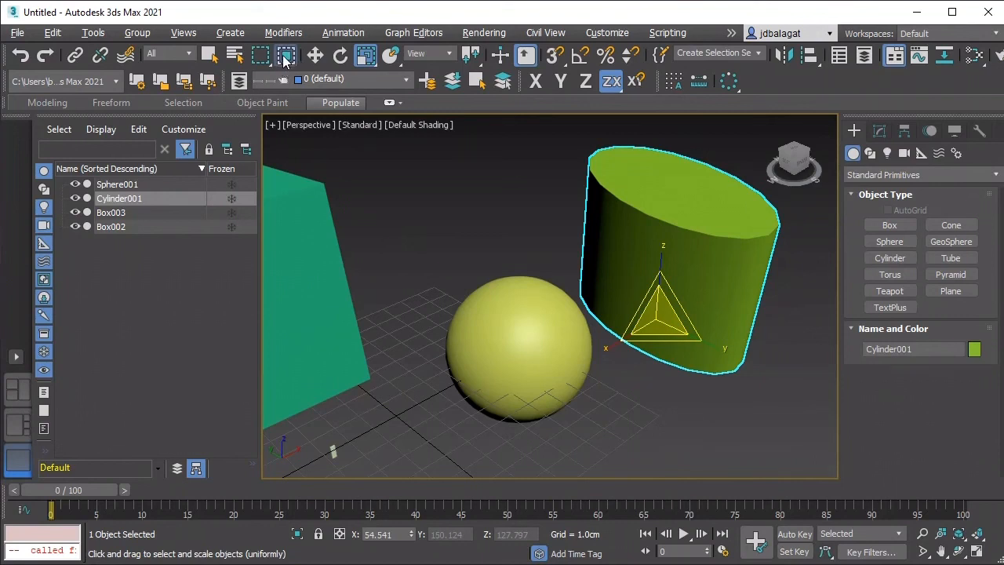
# Step: Scale the cylinder with the non-uniform scale tool to about X 81.8, Y 176 and Z 185 percent
pyautogui.click(362, 58)
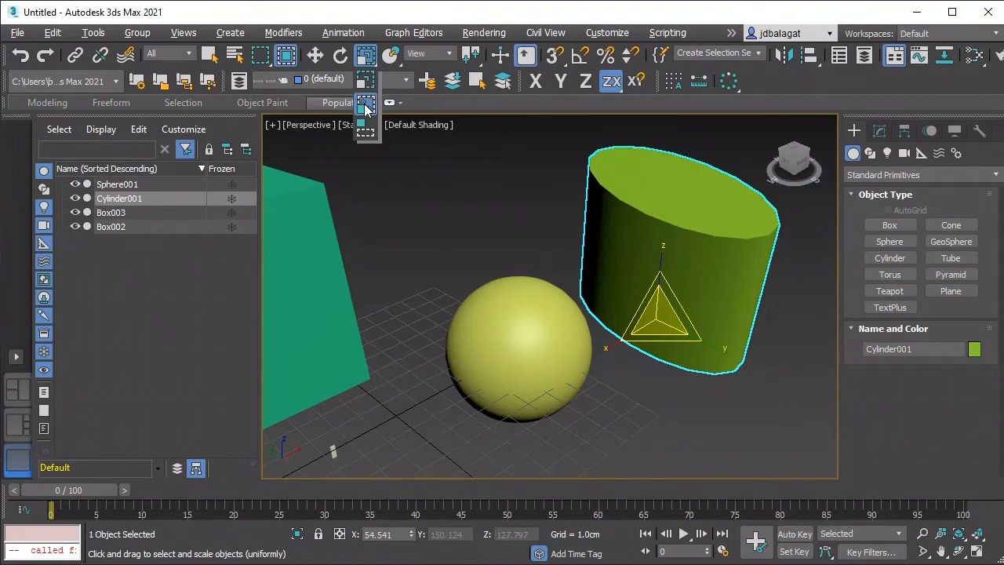
pyautogui.click(365, 111)
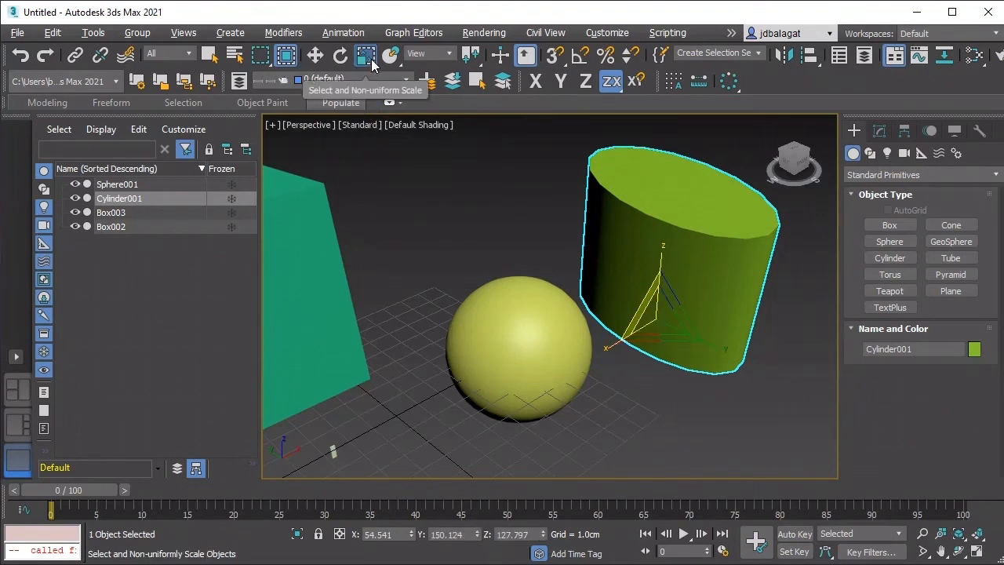
pyautogui.moveTo(647, 306); pyautogui.dragTo(643, 351)
pyautogui.moveTo(655, 317); pyautogui.dragTo(636, 308)
pyautogui.moveTo(605, 345)
pyautogui.mouseDown()
pyautogui.moveTo(567, 364)
pyautogui.moveTo(633, 340)
pyautogui.moveTo(600, 351)
pyautogui.mouseUp()
# Step: Squash the cylinder into a thin, tall column with Select and Squash, at about X 25.1, Y 71.6 and Z 233.6 percent
pyautogui.moveTo(372, 57); pyautogui.dragTo(370, 135)
pyautogui.scroll(-4, 541, 238)
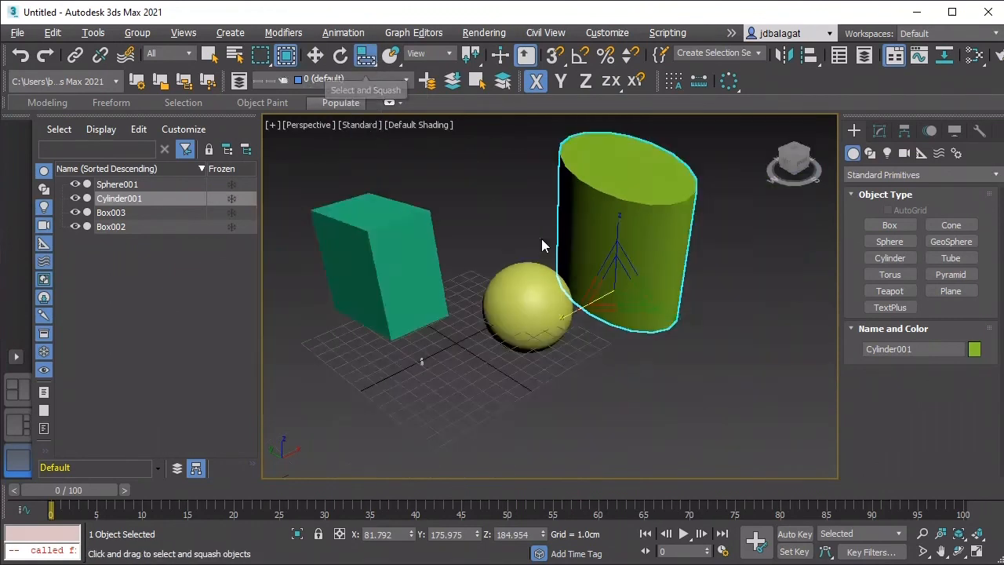
pyautogui.scroll(-3, 541, 239)
pyautogui.moveTo(588, 257)
pyautogui.mouseDown()
pyautogui.moveTo(614, 253)
pyautogui.moveTo(567, 259)
pyautogui.moveTo(598, 256)
pyautogui.moveTo(582, 263)
pyautogui.mouseUp()
pyautogui.moveTo(625, 293)
pyautogui.mouseDown()
pyautogui.moveTo(633, 298)
pyautogui.moveTo(609, 285)
pyautogui.moveTo(632, 296)
pyautogui.mouseUp()
pyautogui.moveTo(549, 292)
pyautogui.mouseDown()
pyautogui.moveTo(546, 301)
pyautogui.moveTo(565, 284)
pyautogui.moveTo(553, 290)
pyautogui.moveTo(554, 280)
pyautogui.mouseUp()
pyautogui.moveTo(571, 234); pyautogui.dragTo(551, 248)
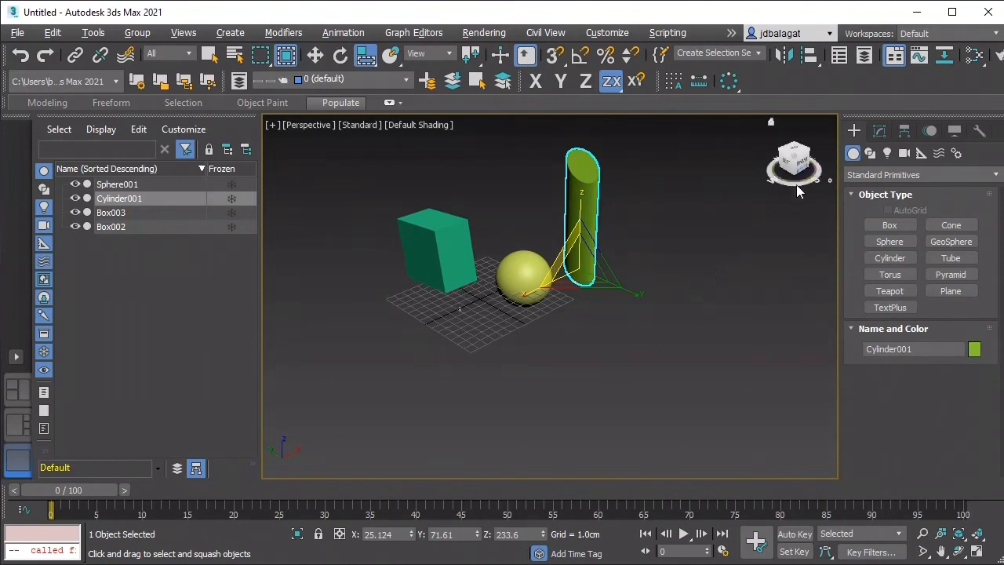
# Step: Enlarge the green box through its parameters to about 13.1 cm length, 7.8 cm width and 13.8 cm height
pyautogui.scroll(-2, 688, 220)
pyautogui.scroll(2, 643, 252)
pyautogui.moveTo(571, 246); pyautogui.dragTo(606, 261, button='middle')
pyautogui.click(516, 267)
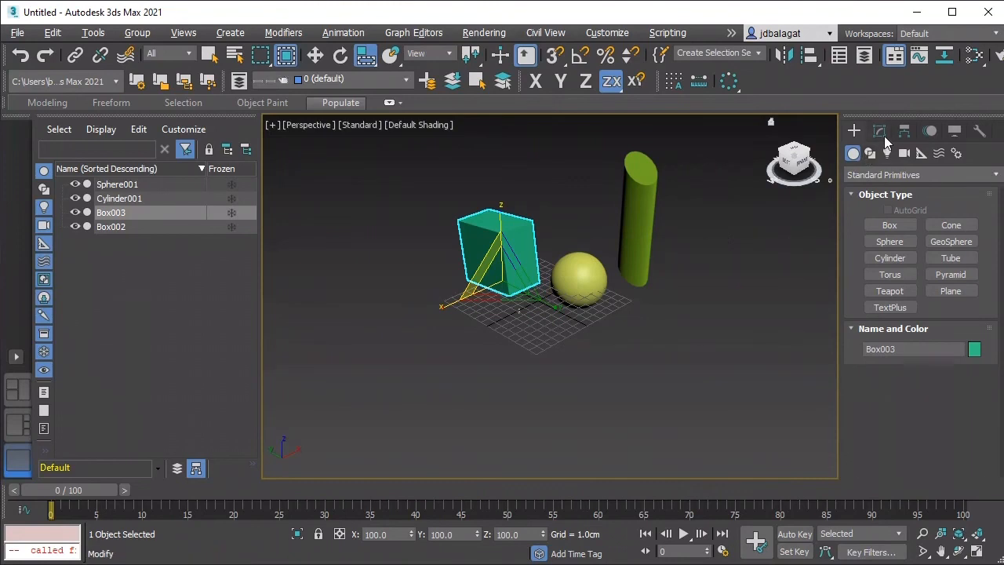
pyautogui.click(882, 134)
pyautogui.click(854, 132)
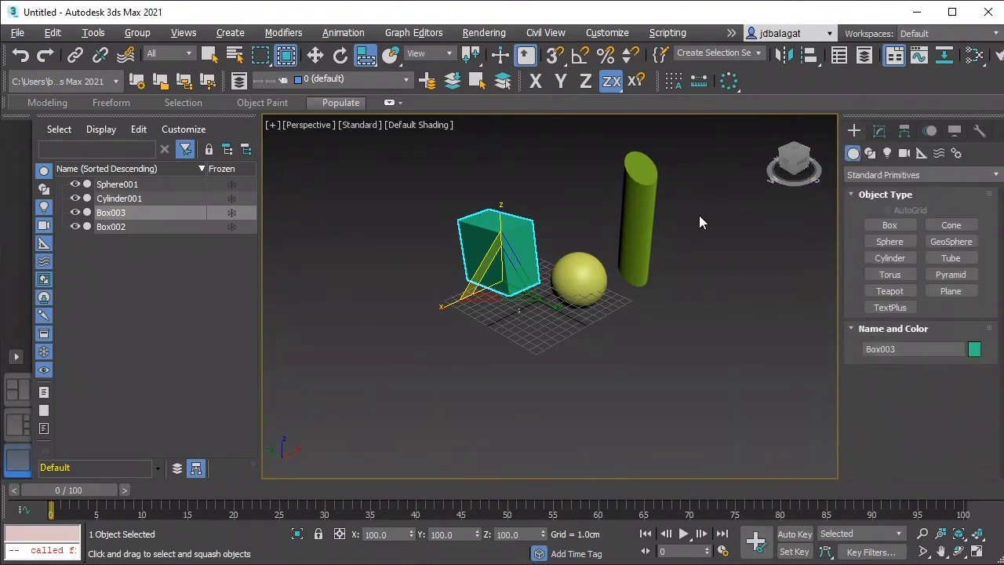
pyautogui.click(877, 134)
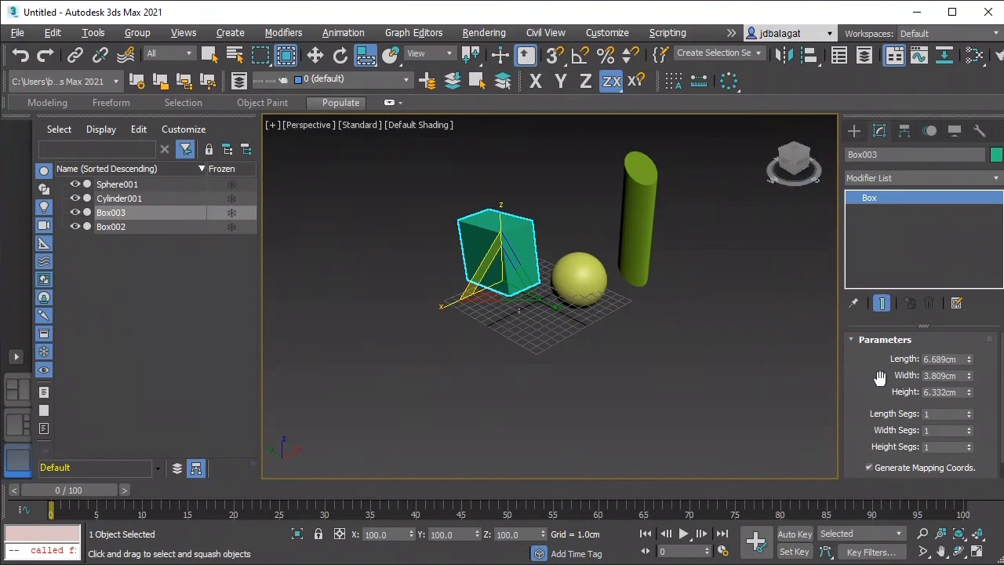
pyautogui.moveTo(947, 359); pyautogui.dragTo(970, 285)
pyautogui.moveTo(970, 378)
pyautogui.mouseDown()
pyautogui.moveTo(976, 301)
pyautogui.moveTo(969, 387)
pyautogui.moveTo(972, 372)
pyautogui.mouseUp()
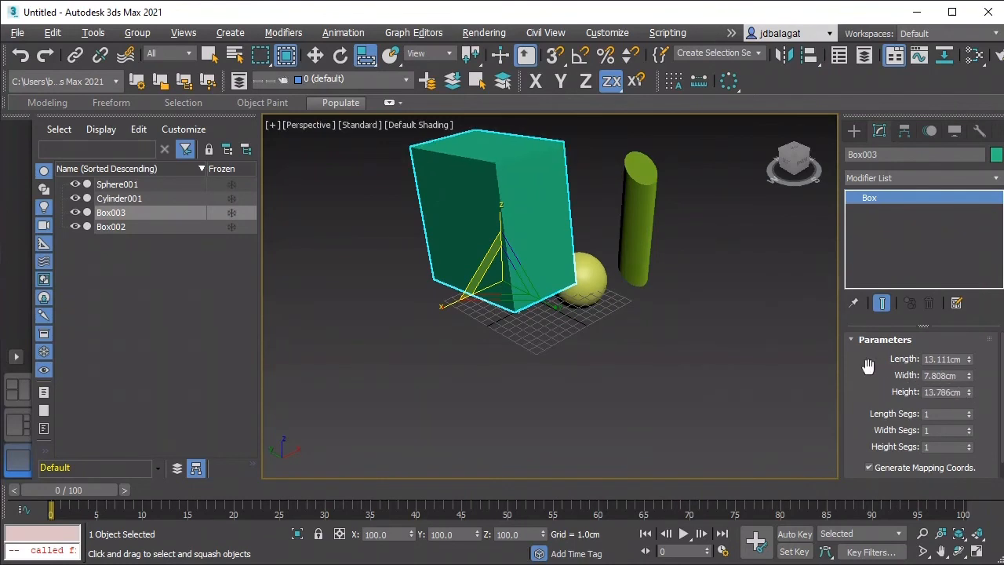
# Step: Reset the green box's rotation to 0 on the X, Y and Z axes and deselect it
pyautogui.moveTo(668, 385); pyautogui.dragTo(659, 402, button='middle')
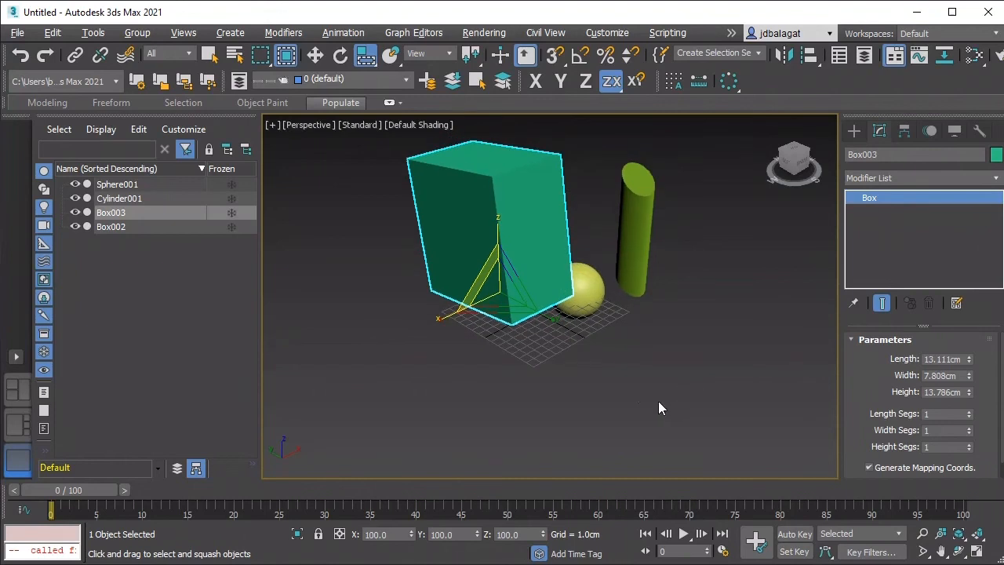
pyautogui.click(341, 60)
pyautogui.moveTo(667, 282); pyautogui.dragTo(645, 301, button='middle')
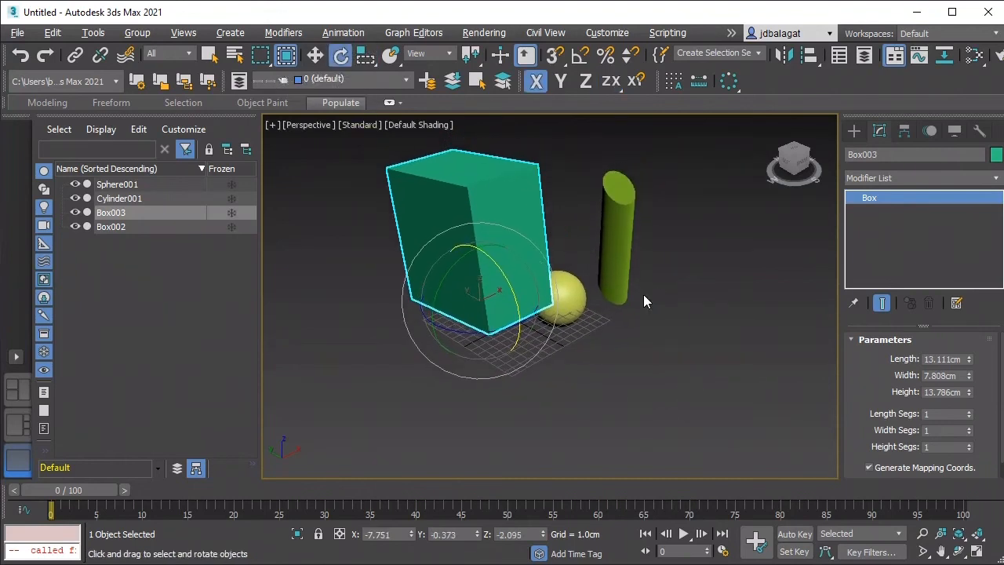
pyautogui.click(394, 534)
pyautogui.press('Return')
pyautogui.click(463, 534)
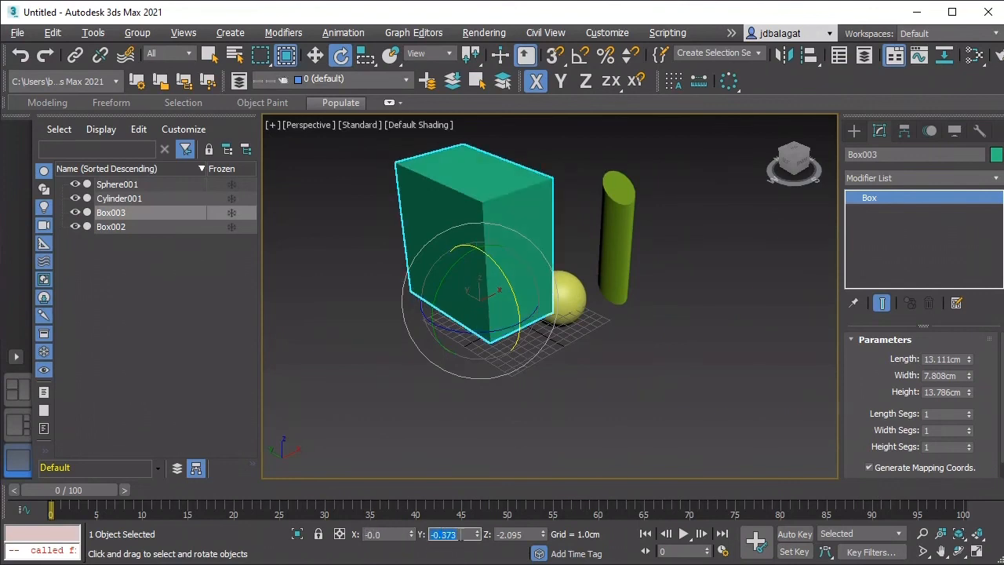
pyautogui.write('0')
pyautogui.press('Return')
pyautogui.click(488, 534)
pyautogui.write('0')
pyautogui.press('Return')
pyautogui.click(514, 472)
pyautogui.moveTo(513, 478); pyautogui.dragTo(484, 441, button='middle')
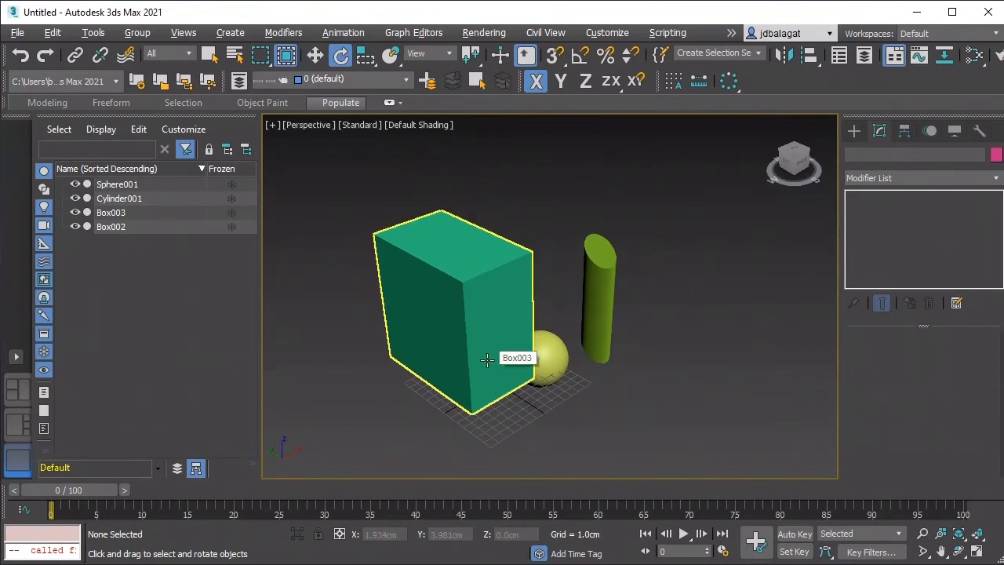
pyautogui.scroll(3, 510, 375)
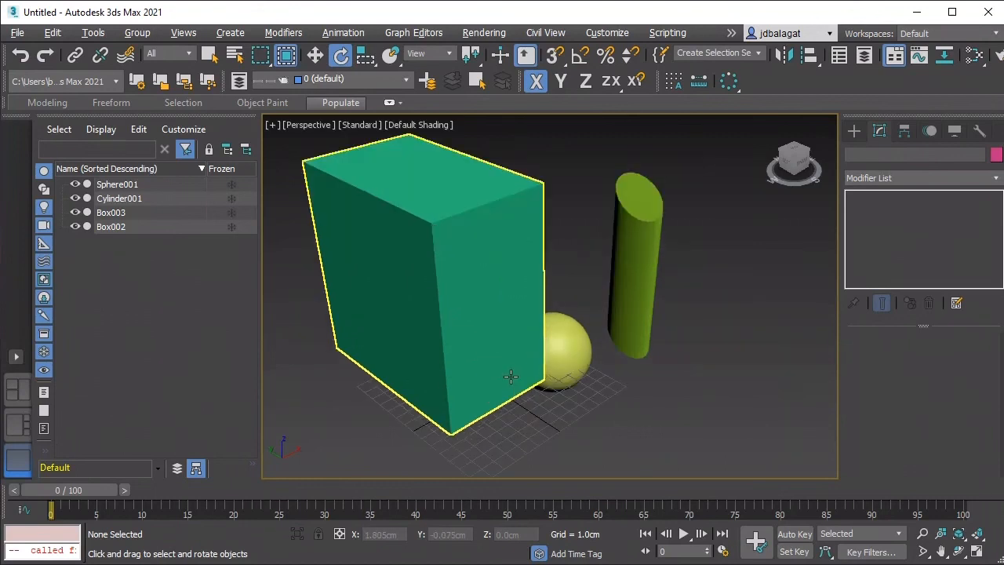
pyautogui.scroll(-2, 410, 352)
pyautogui.moveTo(441, 399); pyautogui.dragTo(493, 377, button='middle')
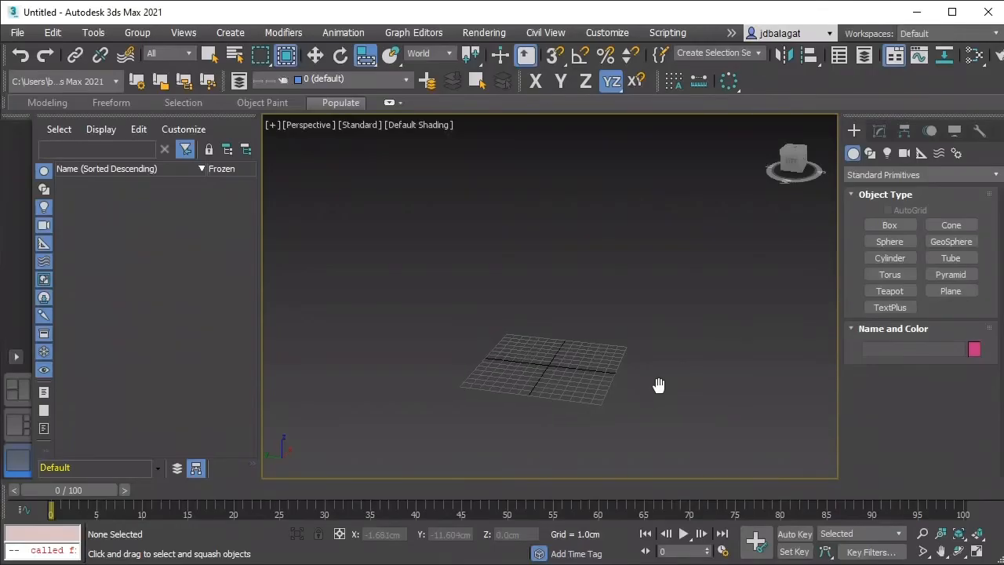
pyautogui.scroll(5, 526, 371)
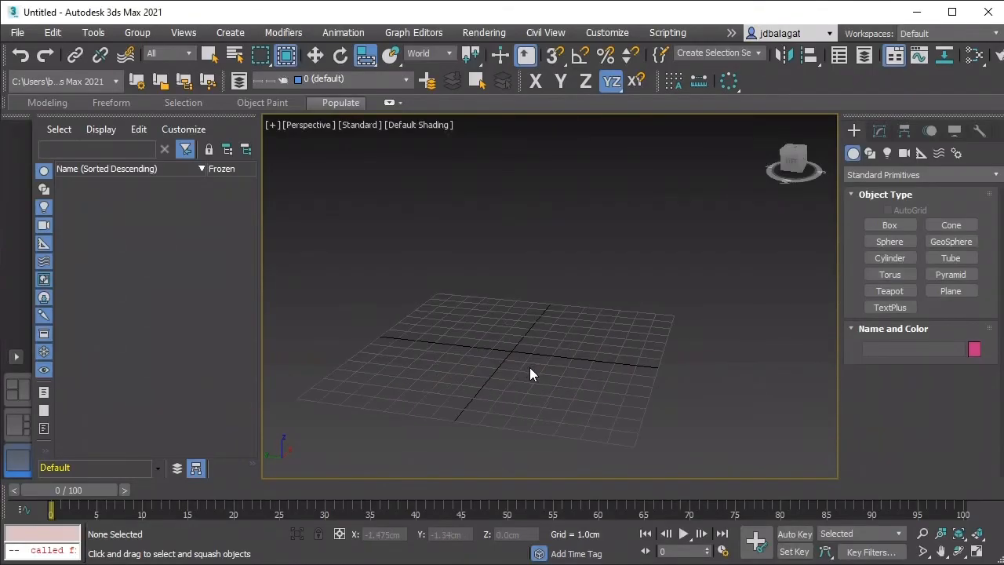
pyautogui.scroll(2, 547, 378)
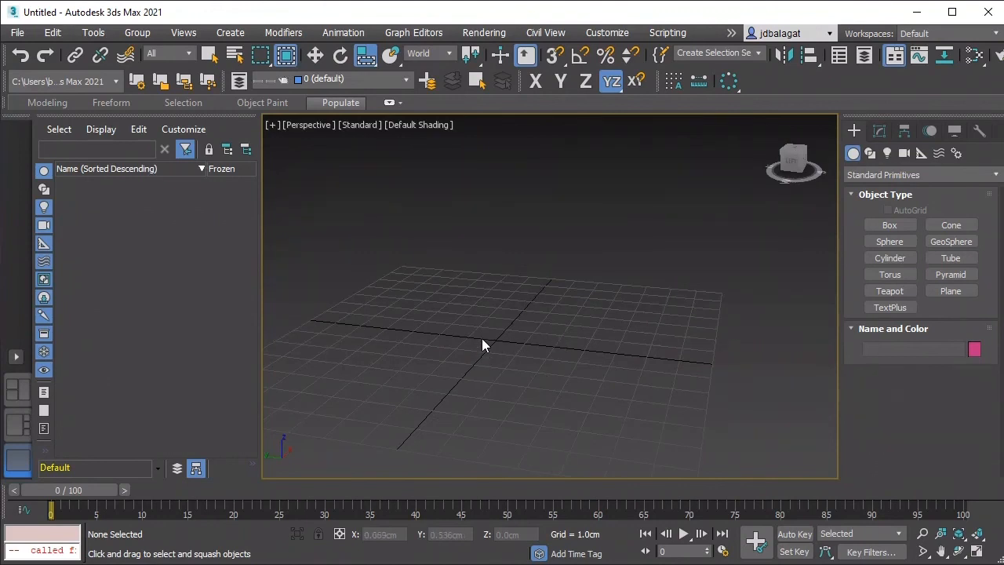
pyautogui.scroll(-2, 454, 302)
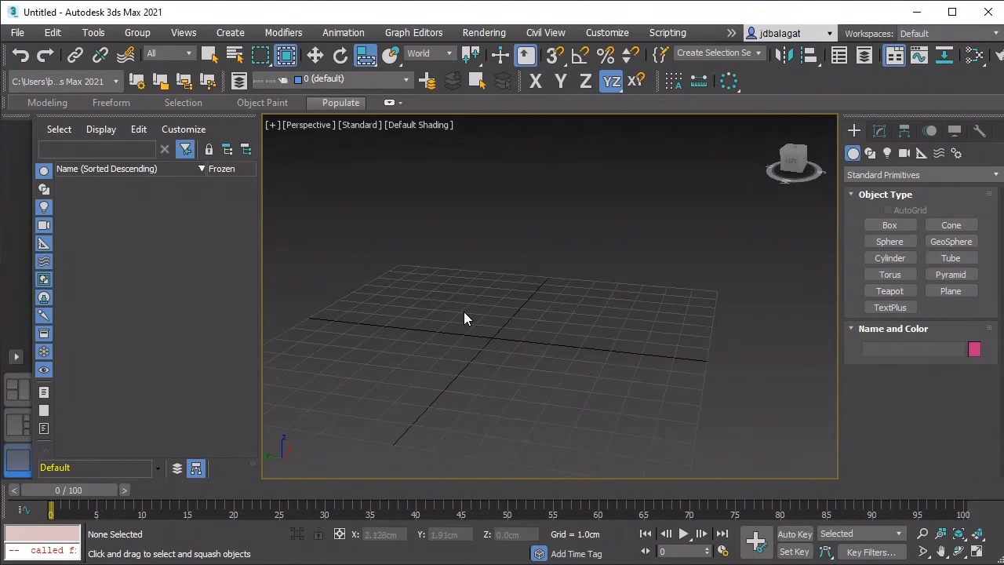
pyautogui.moveTo(463, 321); pyautogui.dragTo(481, 304, button='middle')
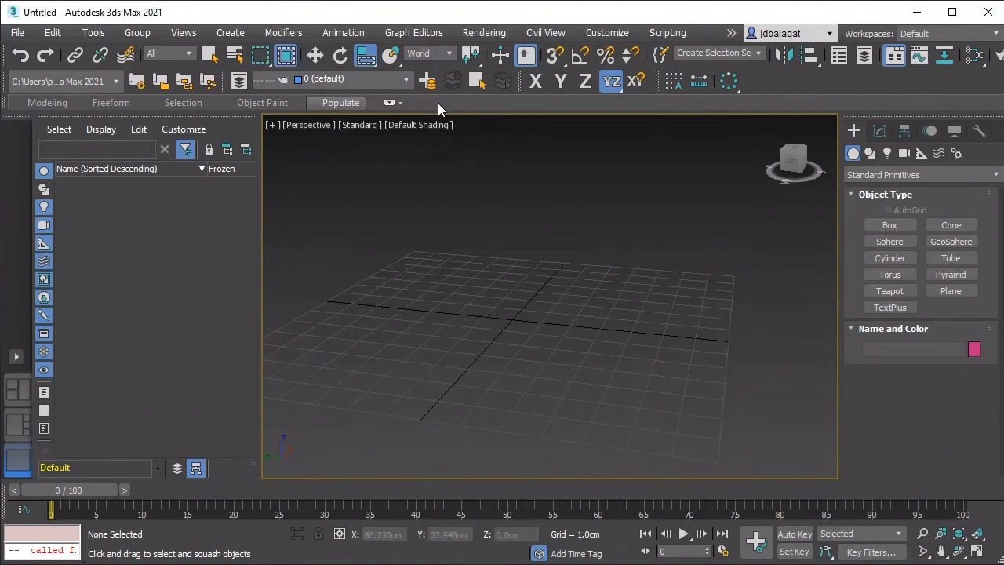
pyautogui.click(319, 56)
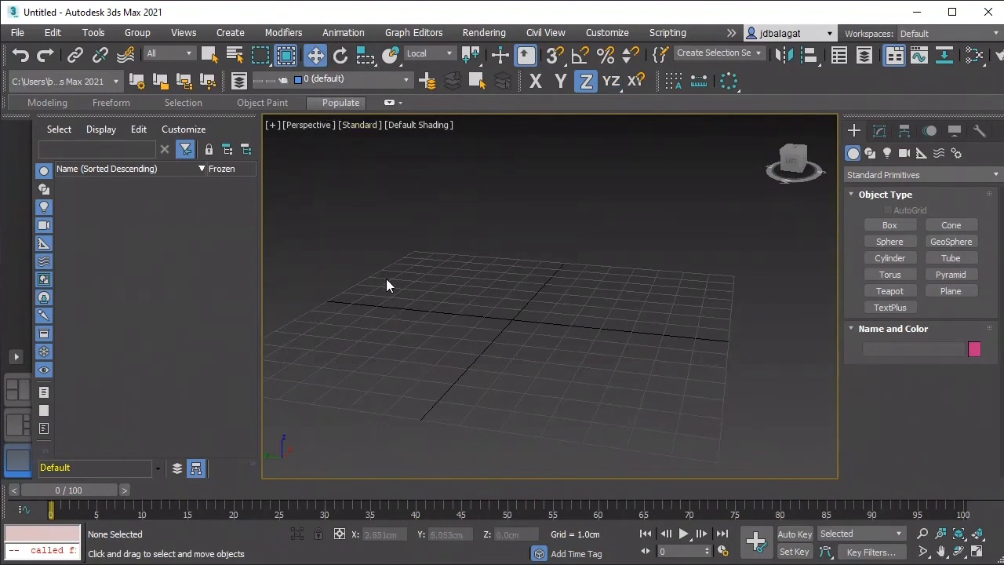
pyautogui.click(333, 62)
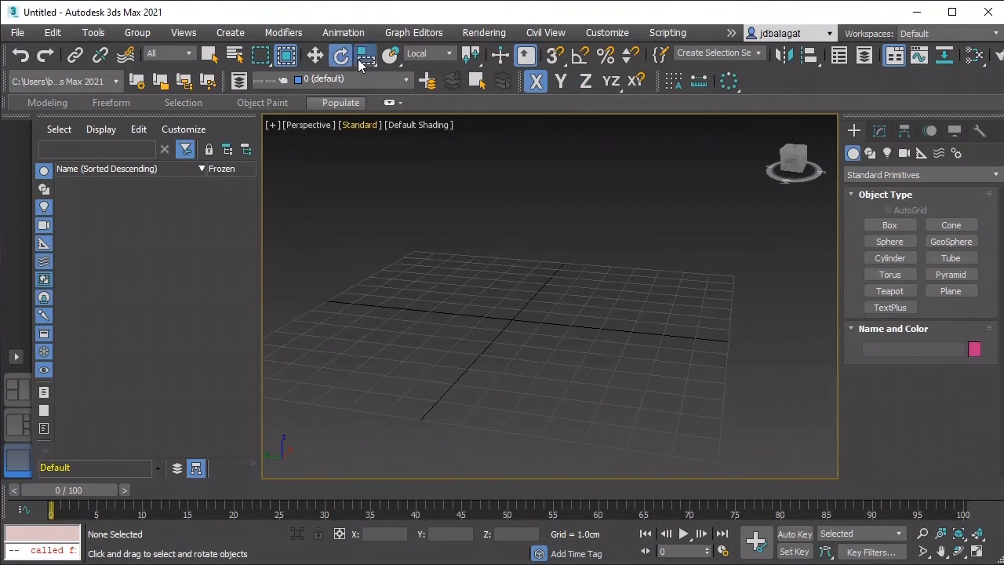
pyautogui.click(359, 61)
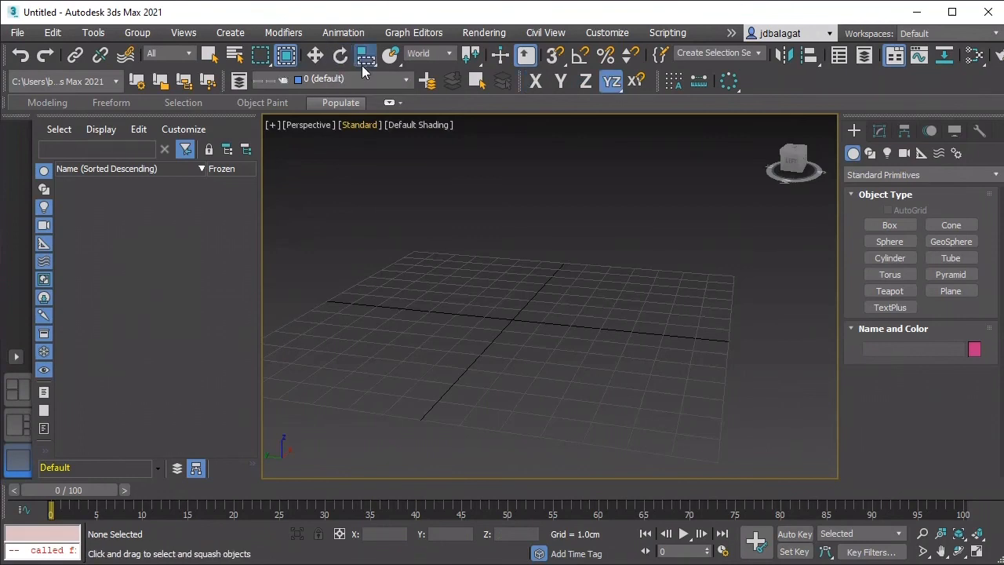
# Step: Create a box with a base of about 3 by 3.5 cm near the centre of the grid
pyautogui.click(891, 226)
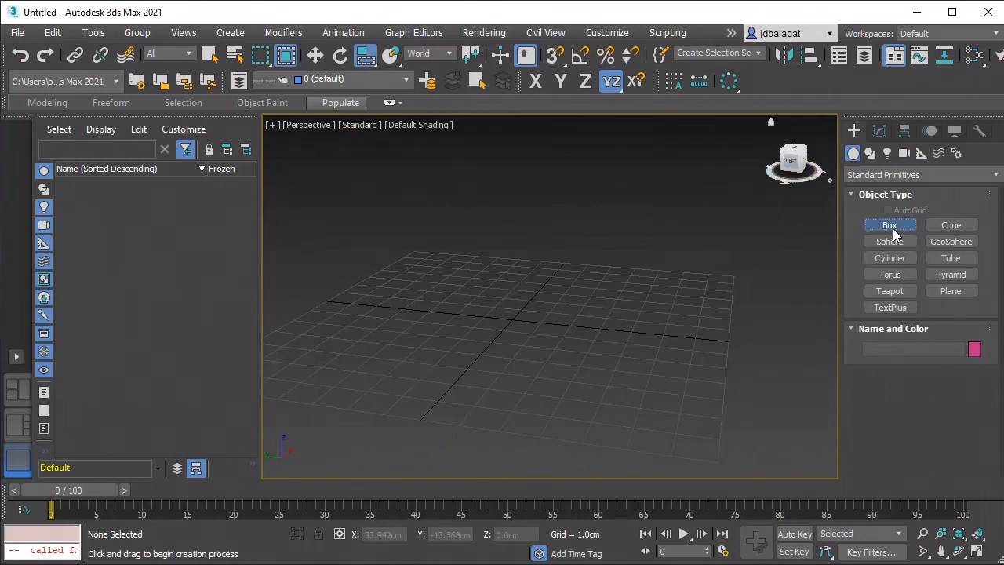
pyautogui.moveTo(406, 353)
pyautogui.mouseDown()
pyautogui.moveTo(430, 336)
pyautogui.moveTo(488, 363)
pyautogui.moveTo(539, 321)
pyautogui.mouseUp()
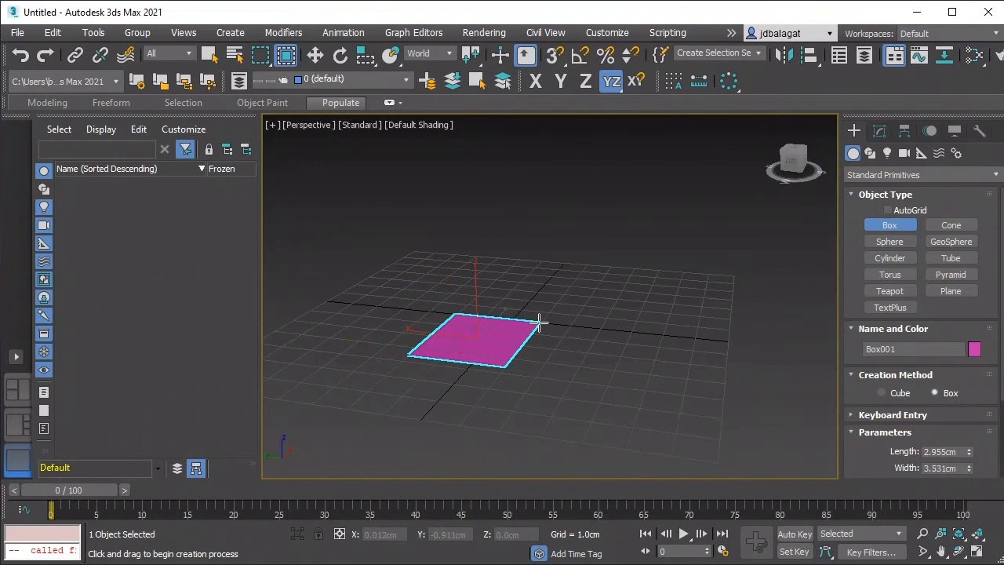
pyautogui.moveTo(539, 321); pyautogui.dragTo(541, 320)
pyautogui.click(534, 235)
# Step: Create a nearly pointed cone beside the box, with a base radius of about 2 cm and a top radius of about 0.07 cm
pyautogui.scroll(-3, 563, 286)
pyautogui.moveTo(566, 293); pyautogui.dragTo(479, 337, button='middle')
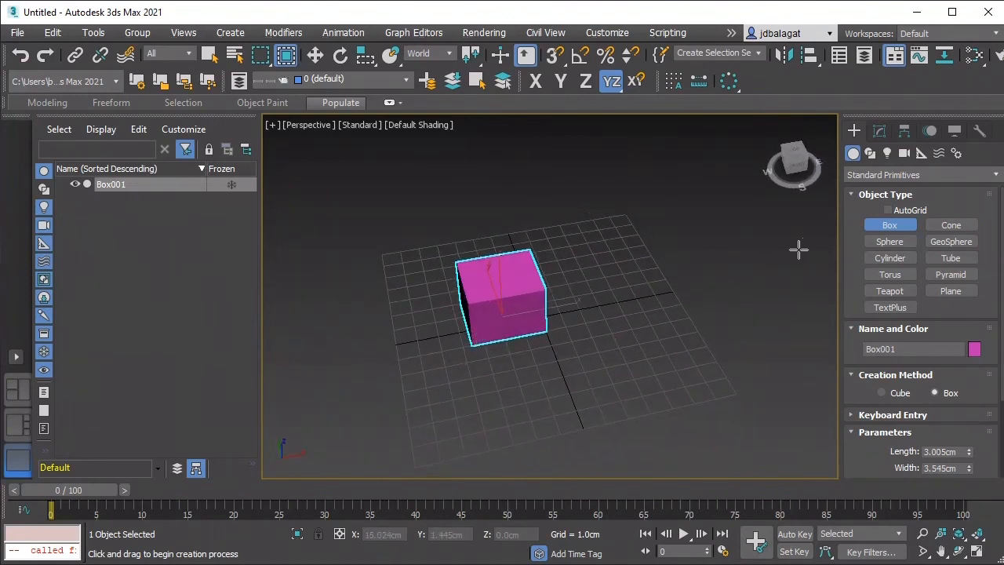
pyautogui.click(934, 226)
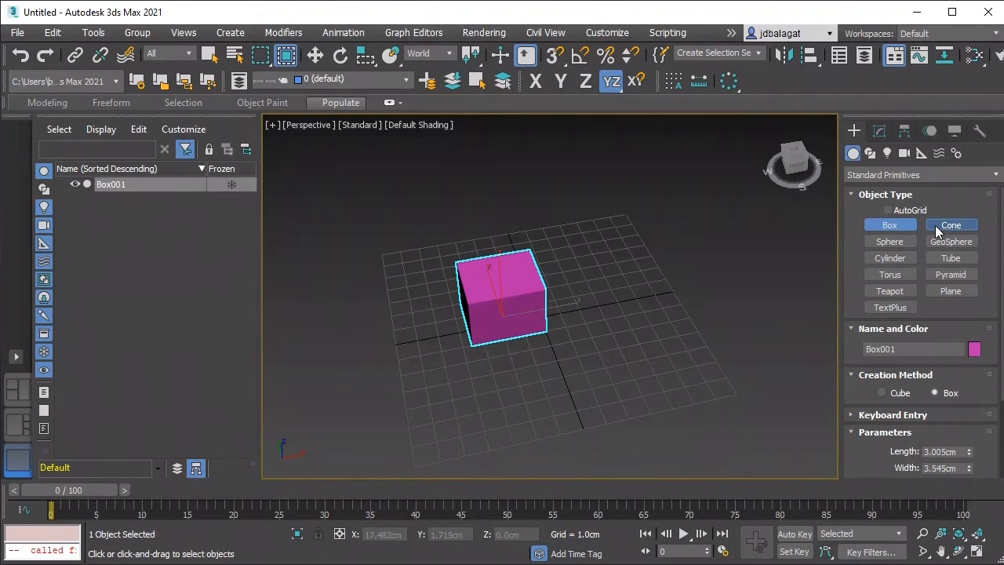
pyautogui.moveTo(642, 298); pyautogui.dragTo(623, 272)
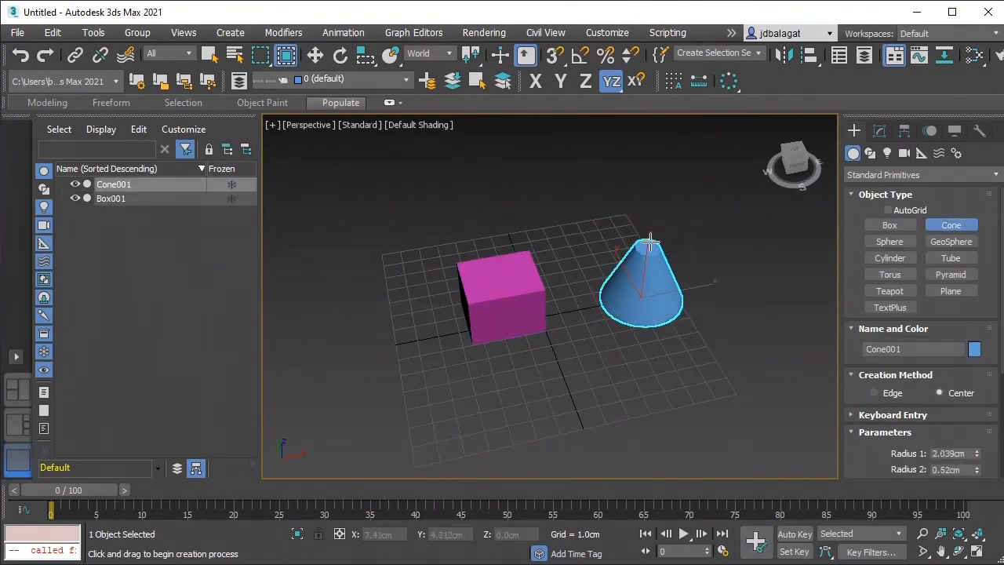
pyautogui.click(652, 249)
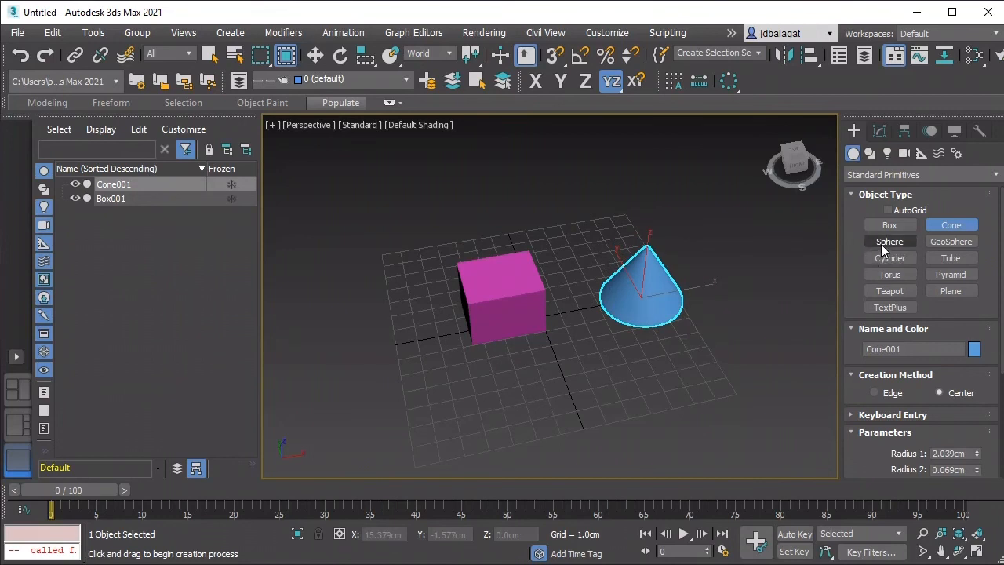
# Step: Create a cylinder with a radius of about 1.5 cm on the grid in front of the box
pyautogui.click(887, 257)
pyautogui.moveTo(543, 403); pyautogui.dragTo(547, 368)
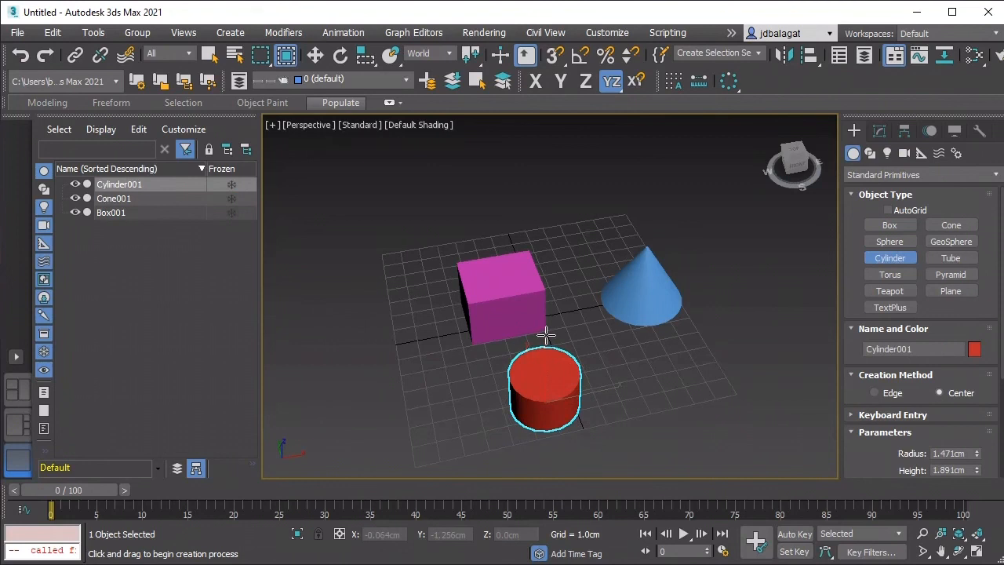
pyautogui.click(550, 330)
# Step: Create a tube in front of the cone with an outer radius of about 1.4 cm and an inner radius of about 0.24 cm
pyautogui.click(935, 257)
pyautogui.moveTo(679, 382); pyautogui.dragTo(653, 371)
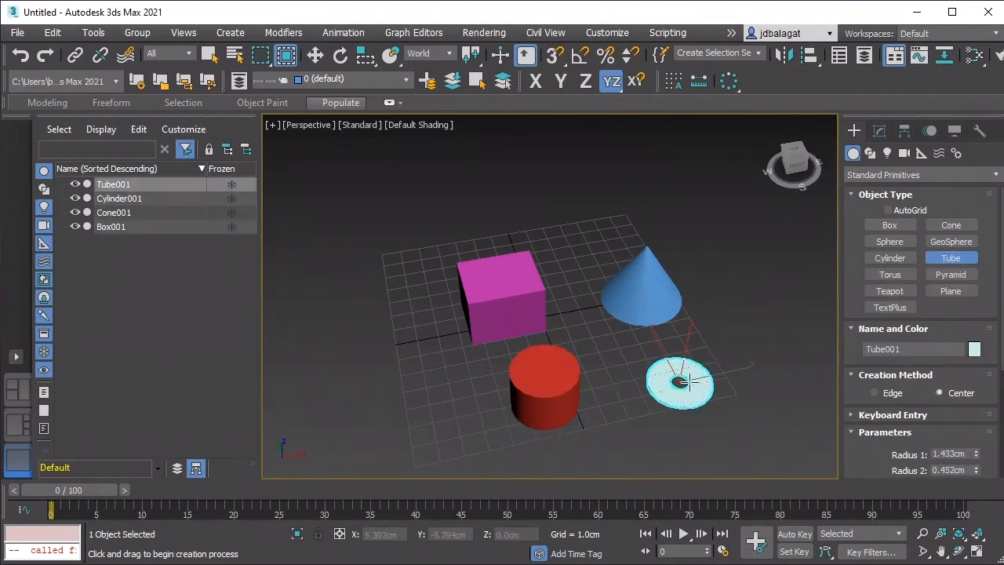
pyautogui.click(680, 383)
pyautogui.scroll(5, 688, 392)
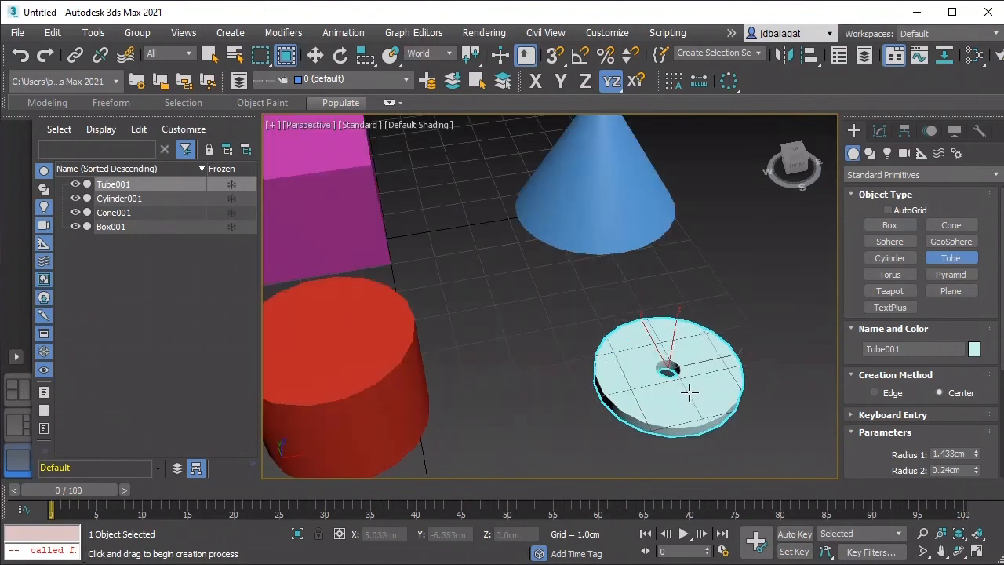
pyautogui.click(677, 299)
pyautogui.scroll(-4, 688, 342)
pyautogui.moveTo(690, 341); pyautogui.dragTo(723, 319, button='middle')
pyautogui.click(662, 363)
pyautogui.scroll(-3, 662, 356)
pyautogui.scroll(3, 658, 345)
pyautogui.press('r')
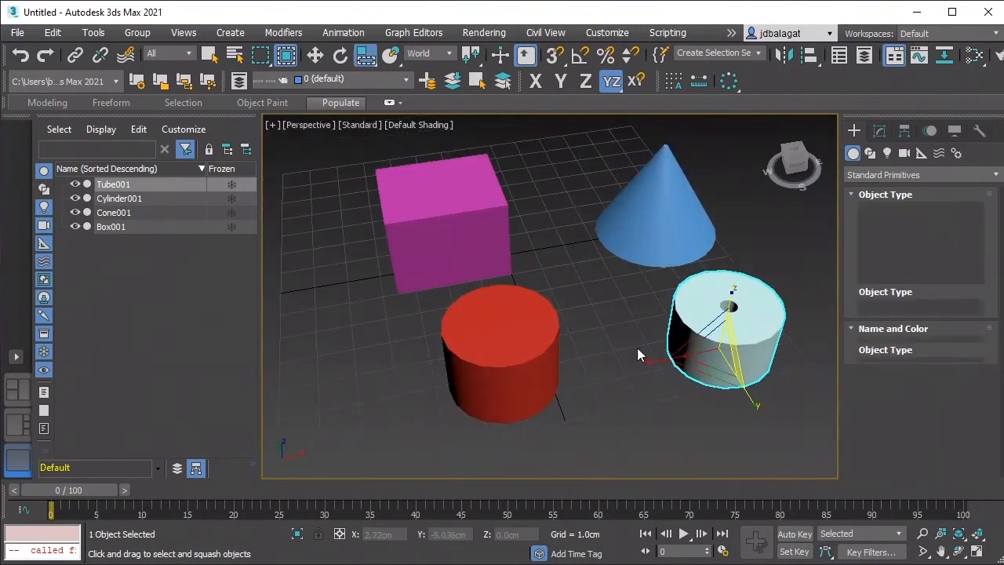
pyautogui.rightClick(620, 325)
# Step: Select the magenta box and examine its Move gizmo in the Local coordinate system
pyautogui.scroll(-4, 600, 315)
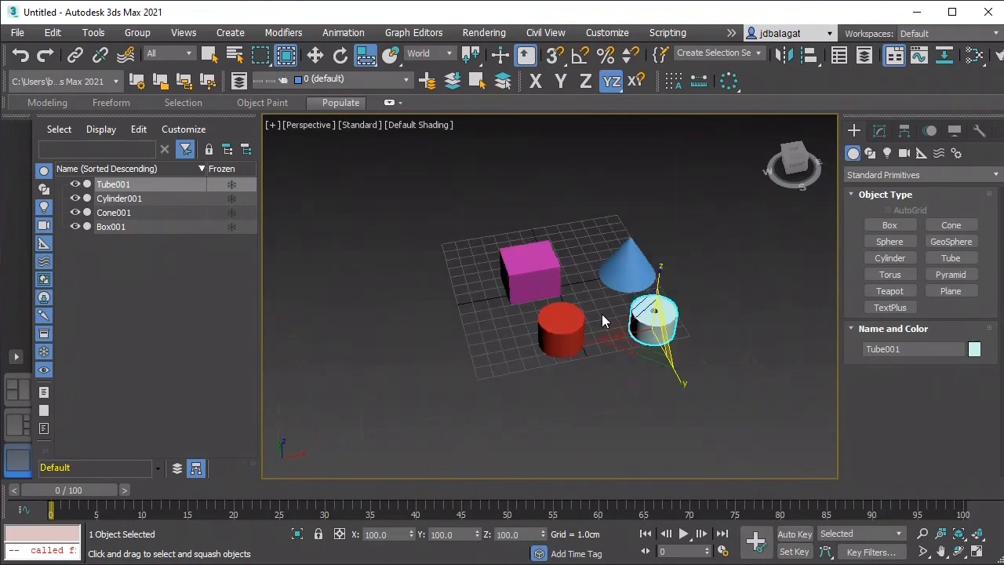
pyautogui.scroll(3, 604, 312)
pyautogui.click(606, 312)
pyautogui.scroll(3, 525, 265)
pyautogui.scroll(-2, 527, 259)
pyautogui.scroll(5, 553, 289)
pyautogui.click(561, 306)
pyautogui.moveTo(561, 306); pyautogui.dragTo(613, 290, button='middle')
pyautogui.scroll(2, 647, 289)
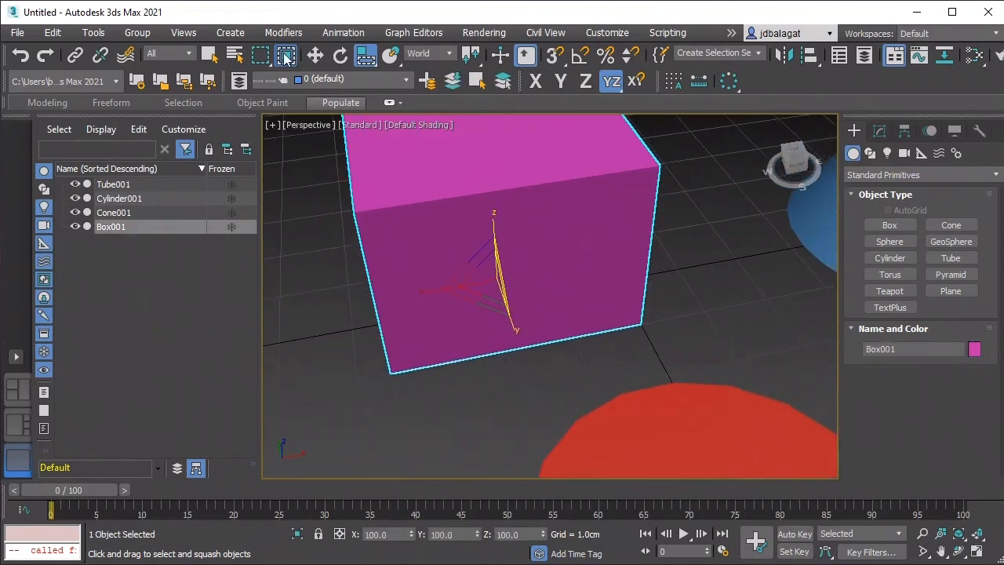
pyautogui.click(315, 55)
pyautogui.scroll(-3, 487, 260)
pyautogui.moveTo(488, 260); pyautogui.dragTo(534, 263, button='middle')
pyautogui.scroll(2, 558, 271)
pyautogui.scroll(-2, 558, 265)
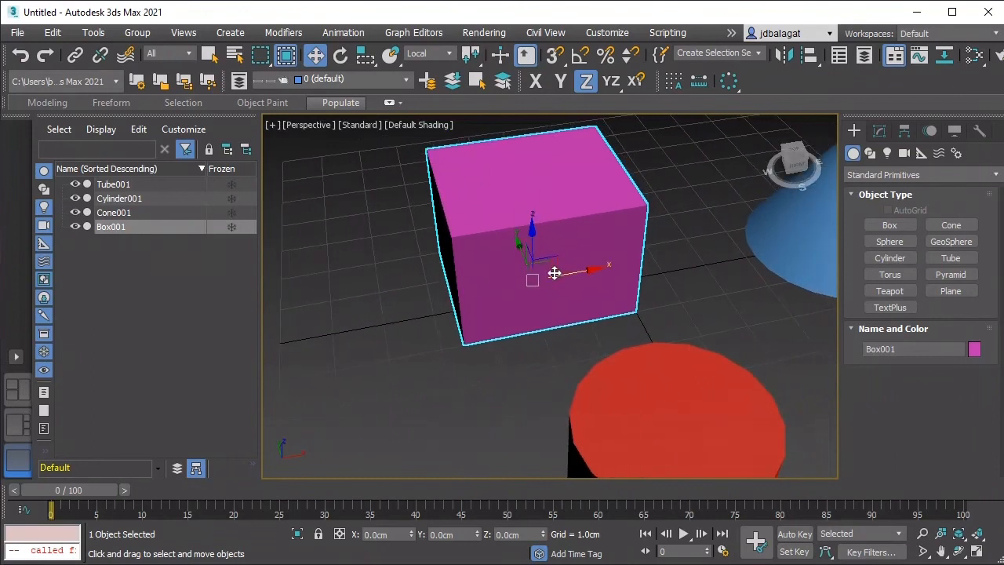
pyautogui.scroll(-2, 579, 257)
pyautogui.scroll(2, 579, 258)
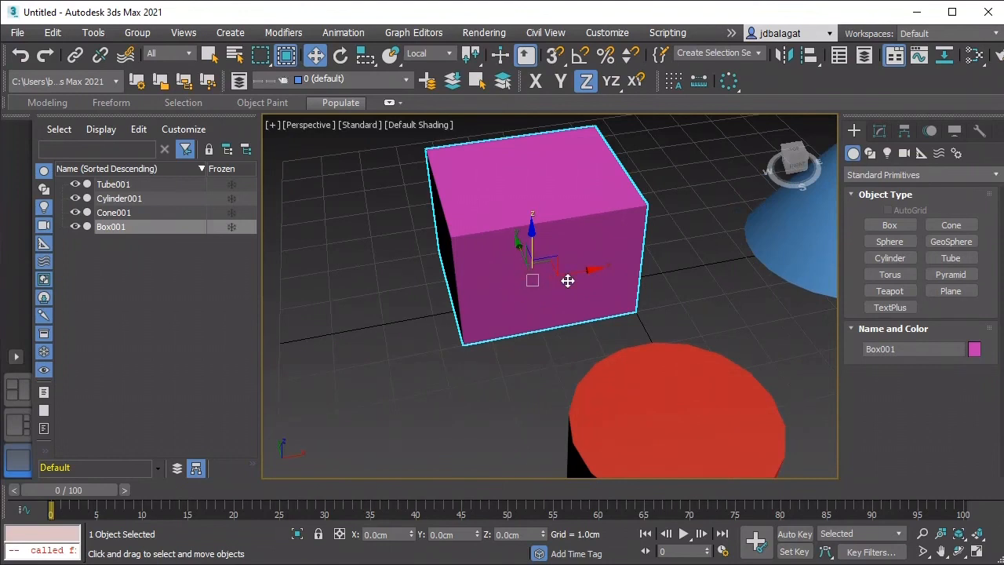
pyautogui.scroll(-3, 531, 235)
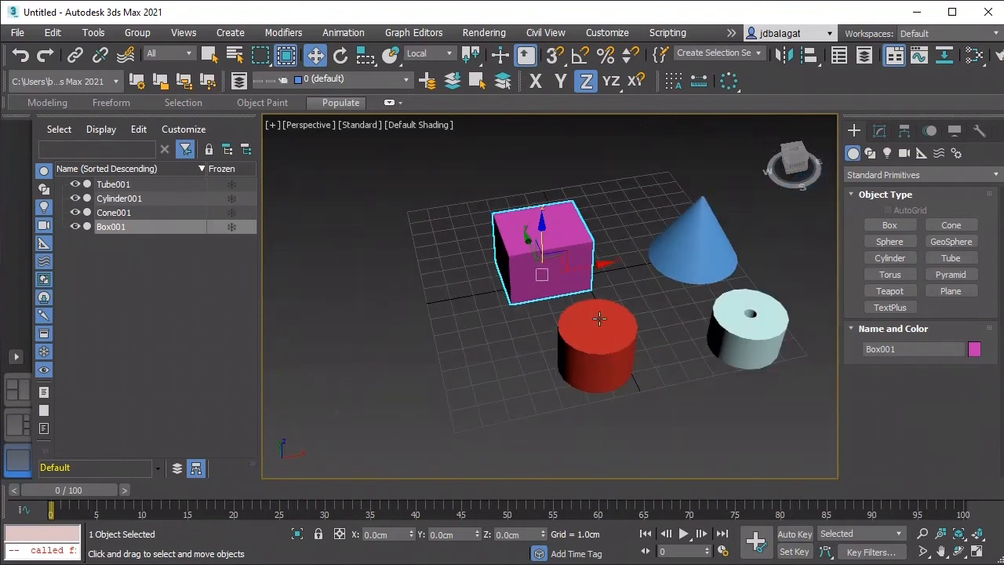
# Step: Select the cylinder, the tube and the cone in turn to compare the orientation of their move gizmos
pyautogui.click(596, 322)
pyautogui.scroll(3, 599, 330)
pyautogui.moveTo(601, 350); pyautogui.dragTo(558, 315, button='middle')
pyautogui.click(717, 298)
pyautogui.scroll(5, 650, 333)
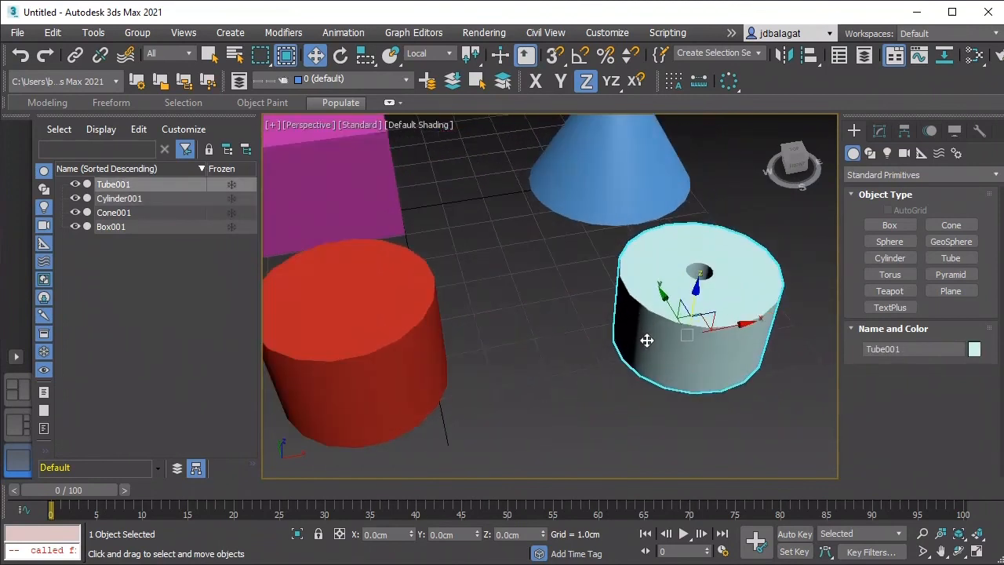
pyautogui.scroll(-4, 646, 339)
pyautogui.click(625, 233)
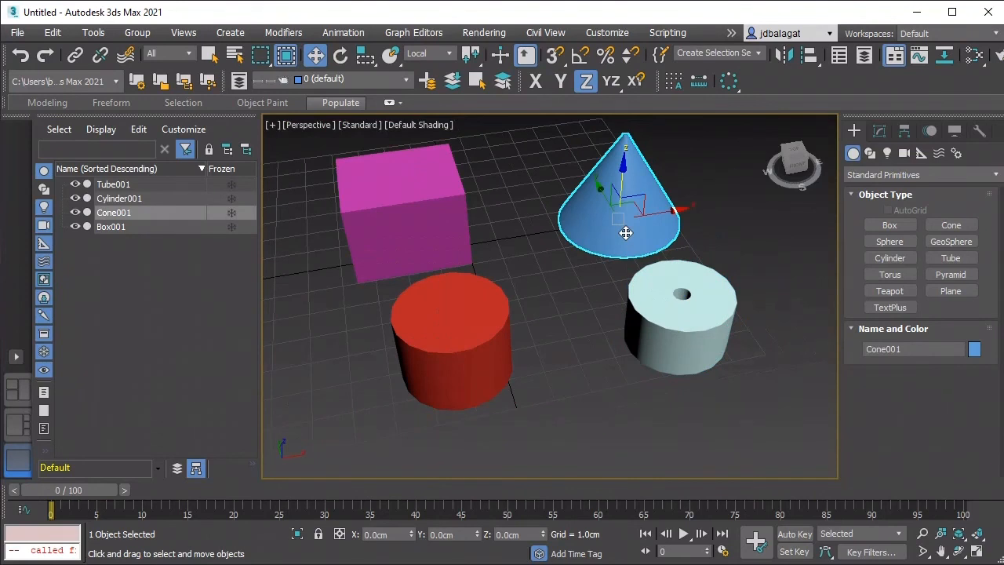
pyautogui.scroll(-3, 621, 236)
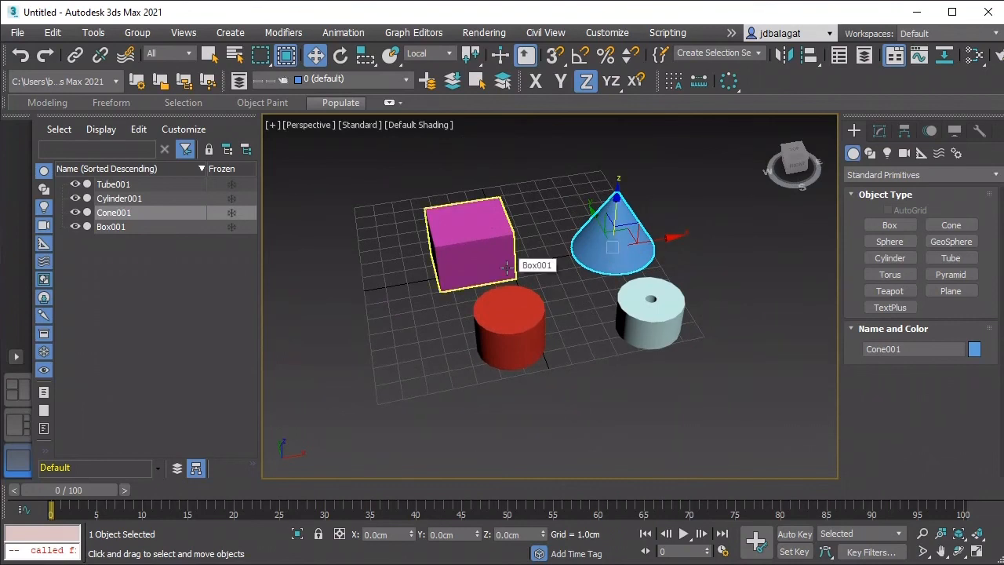
# Step: Reselect the magenta box and review the available reference coordinate systems
pyautogui.scroll(4, 501, 266)
pyautogui.moveTo(579, 285); pyautogui.dragTo(627, 296, button='middle')
pyautogui.moveTo(545, 279); pyautogui.dragTo(595, 276, button='middle')
pyautogui.click(596, 276)
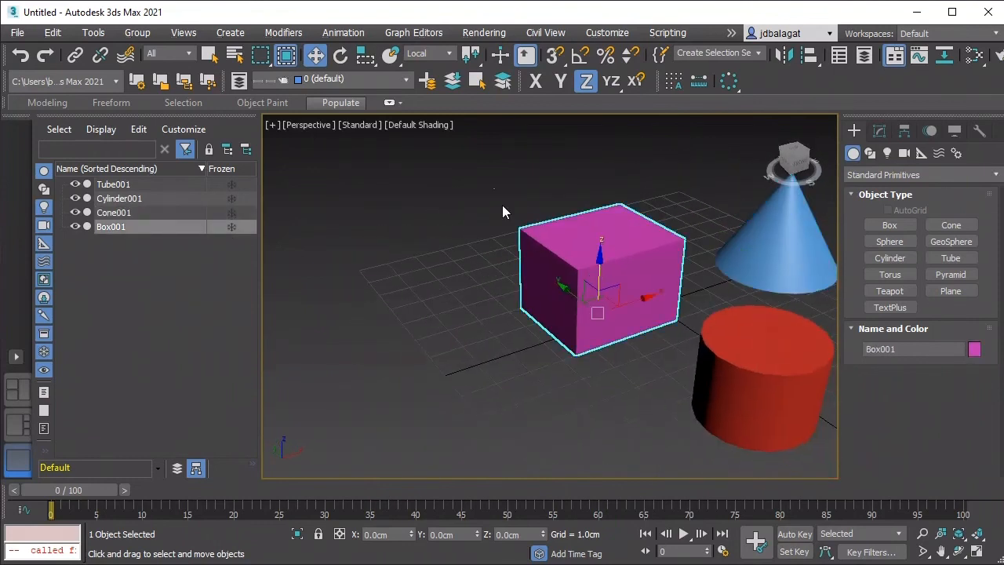
pyautogui.click(450, 54)
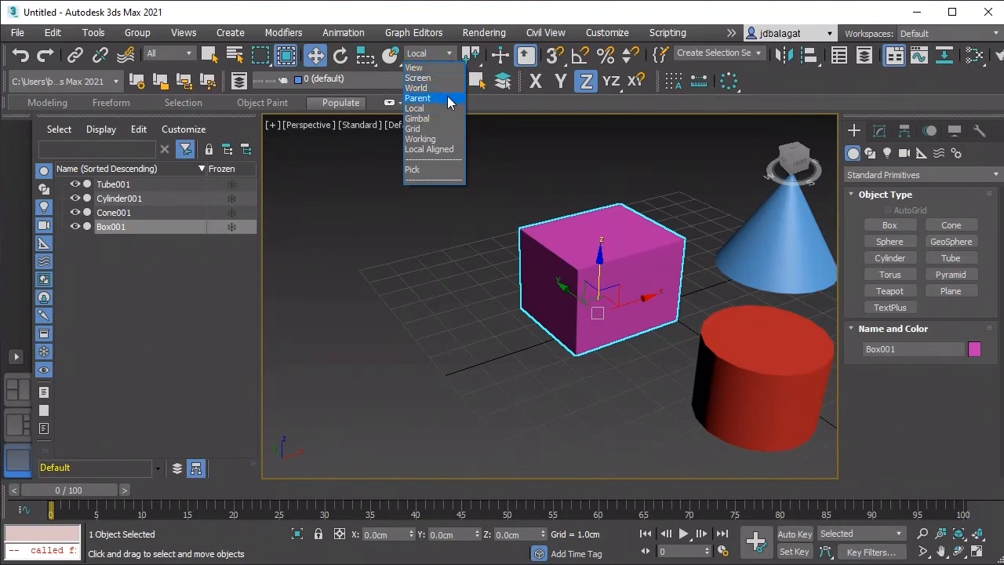
pyautogui.click(353, 57)
# Step: Rotate the magenta box about its local X axis to about 47.9 degrees
pyautogui.click(340, 54)
pyautogui.moveTo(609, 276); pyautogui.dragTo(639, 305)
pyautogui.moveTo(723, 342); pyautogui.dragTo(665, 293, button='middle')
pyautogui.keyDown('alt'); pyautogui.moveTo(685, 292); pyautogui.dragTo(680, 265, button='middle'); pyautogui.keyUp('alt')
pyautogui.moveTo(585, 202); pyautogui.dragTo(551, 226)
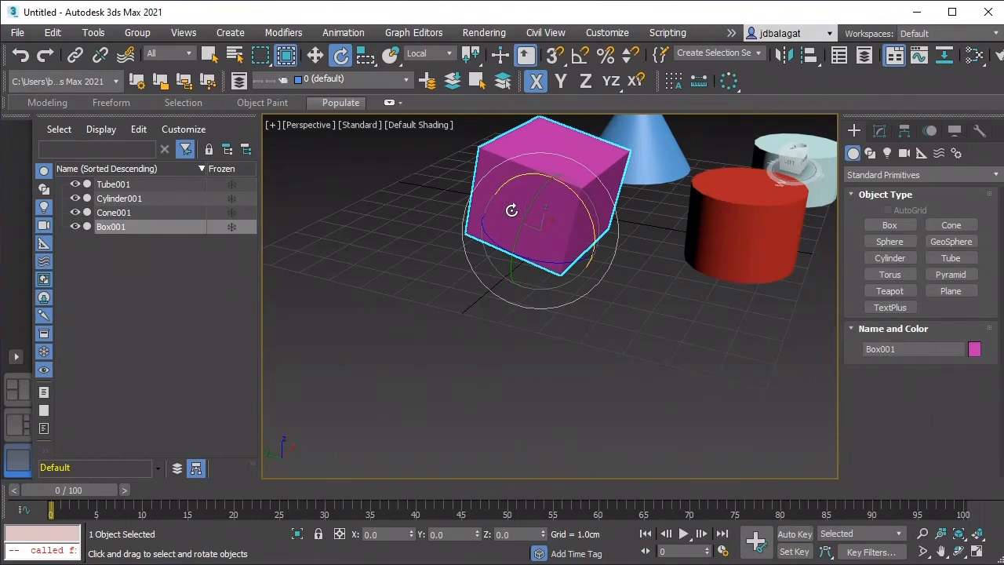
pyautogui.moveTo(559, 179); pyautogui.dragTo(600, 216)
# Step: Switch the Rotate tool's reference coordinate system to View and examine the tilted box's gizmo from another angle
pyautogui.click(443, 55)
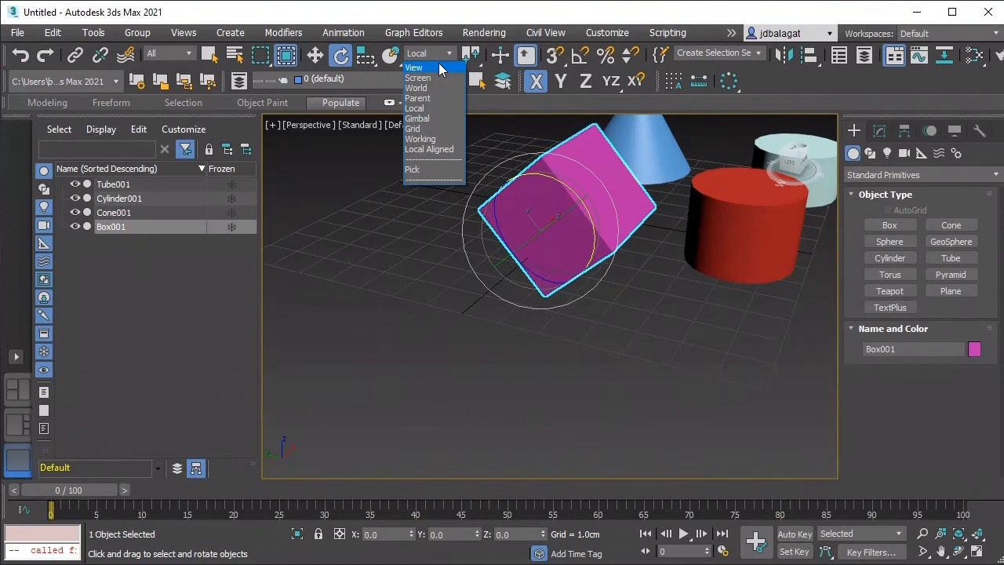
pyautogui.click(439, 68)
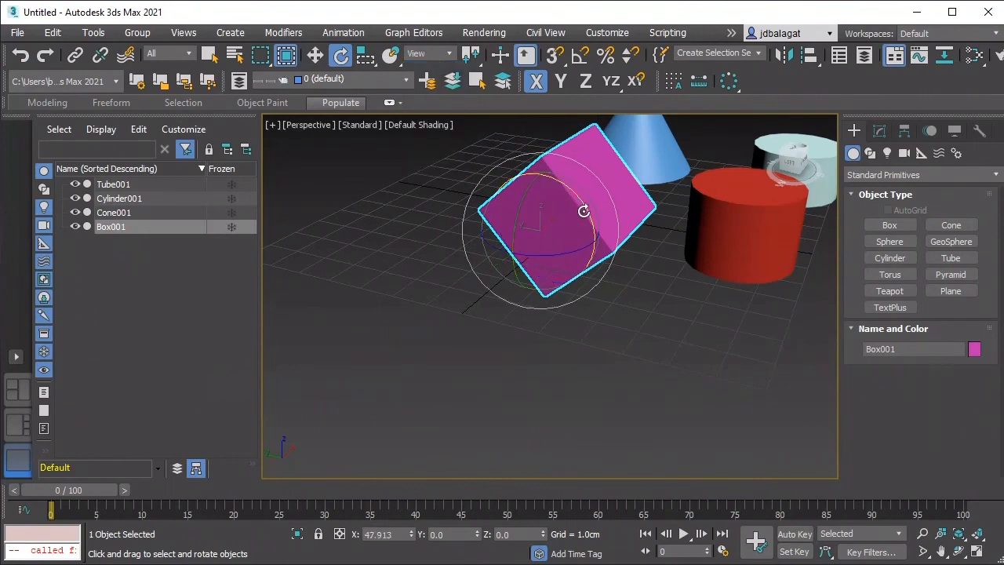
pyautogui.moveTo(603, 269); pyautogui.dragTo(585, 262, button='middle')
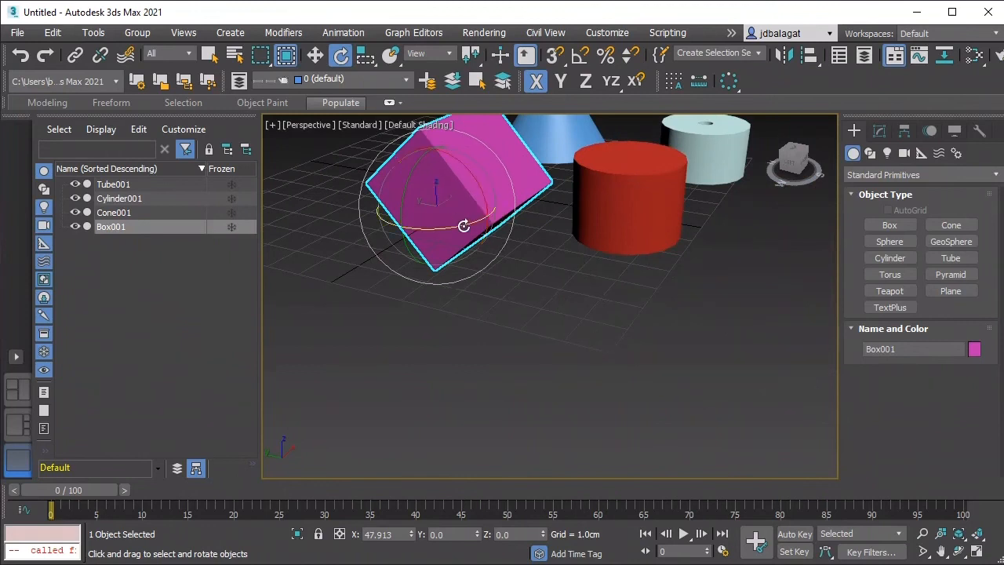
pyautogui.moveTo(490, 263)
pyautogui.mouseDown(button='middle')
pyautogui.moveTo(470, 284)
pyautogui.moveTo(622, 273)
pyautogui.moveTo(538, 259)
pyautogui.moveTo(473, 271)
pyautogui.moveTo(500, 277)
pyautogui.mouseUp(button='middle')
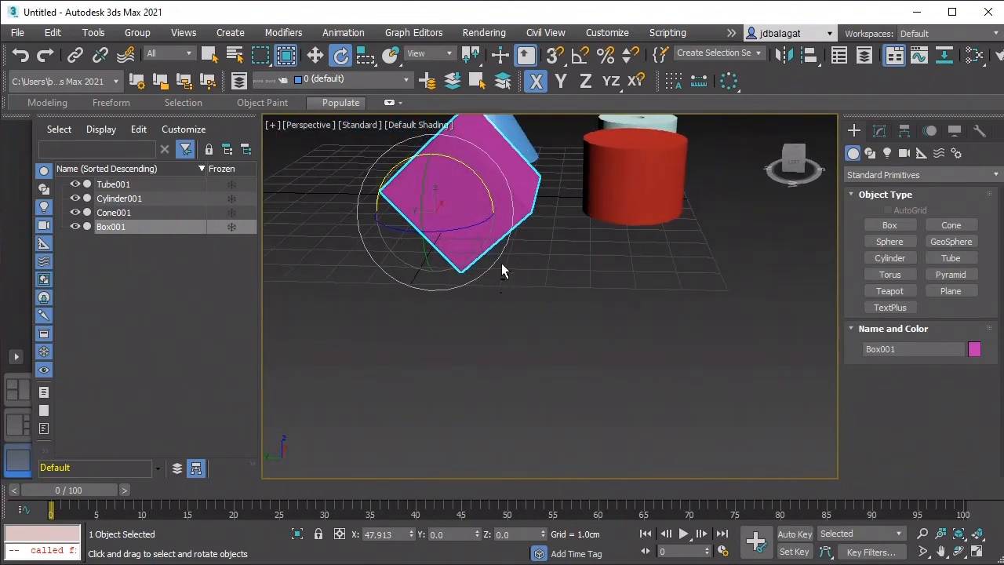
# Step: Switch the Rotate tool's reference coordinate system to World and inspect how the gizmo aligns with the box
pyautogui.click(427, 53)
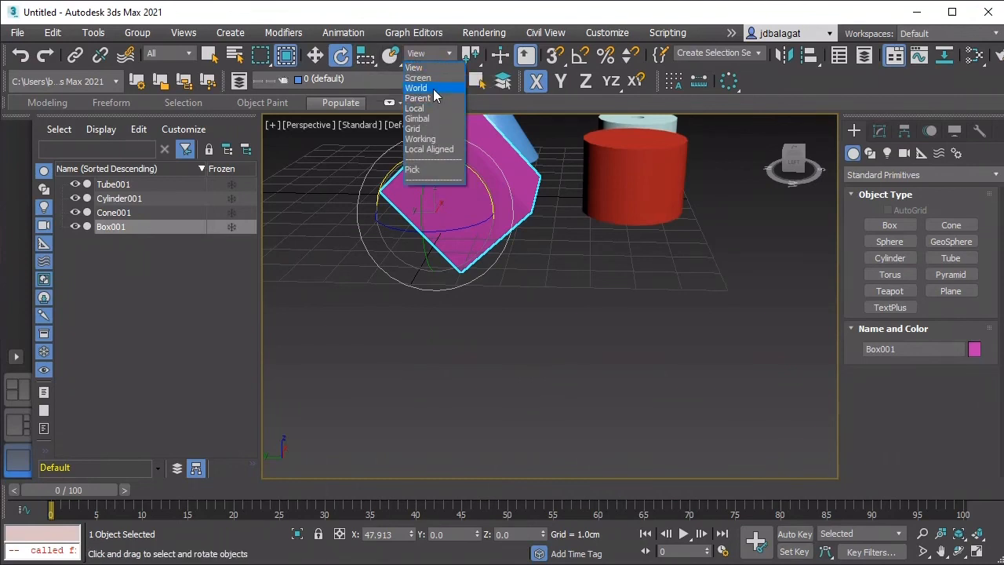
pyautogui.click(416, 88)
pyautogui.moveTo(517, 236)
pyautogui.keyDown('alt'); pyautogui.mouseDown(button='middle')
pyautogui.moveTo(561, 251)
pyautogui.moveTo(648, 240)
pyautogui.moveTo(500, 253)
pyautogui.moveTo(526, 252)
pyautogui.mouseUp(button='middle'); pyautogui.keyUp('alt')
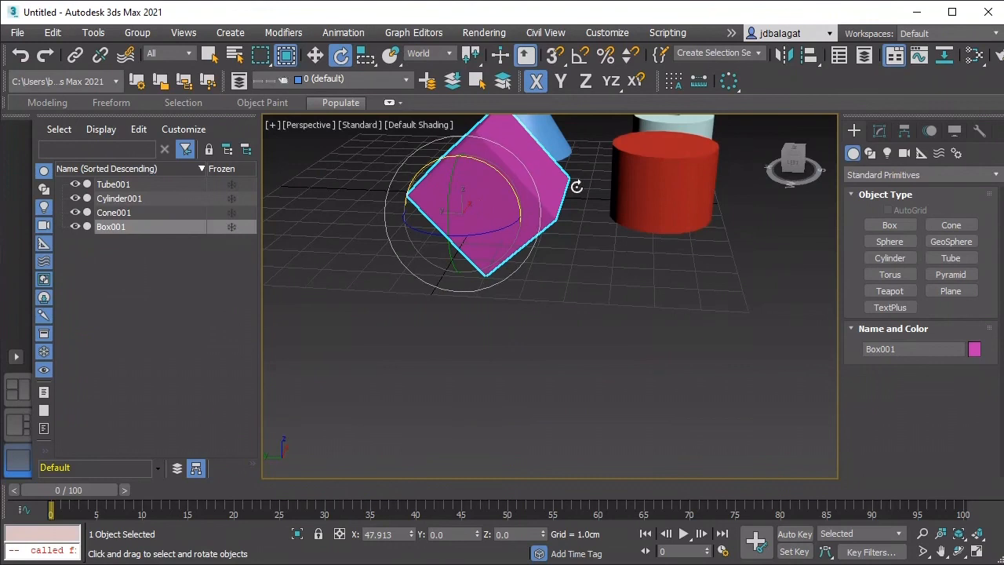
# Step: Rotate the box about X to about 24.6 degrees using the Gimbal coordinate system
pyautogui.click(447, 52)
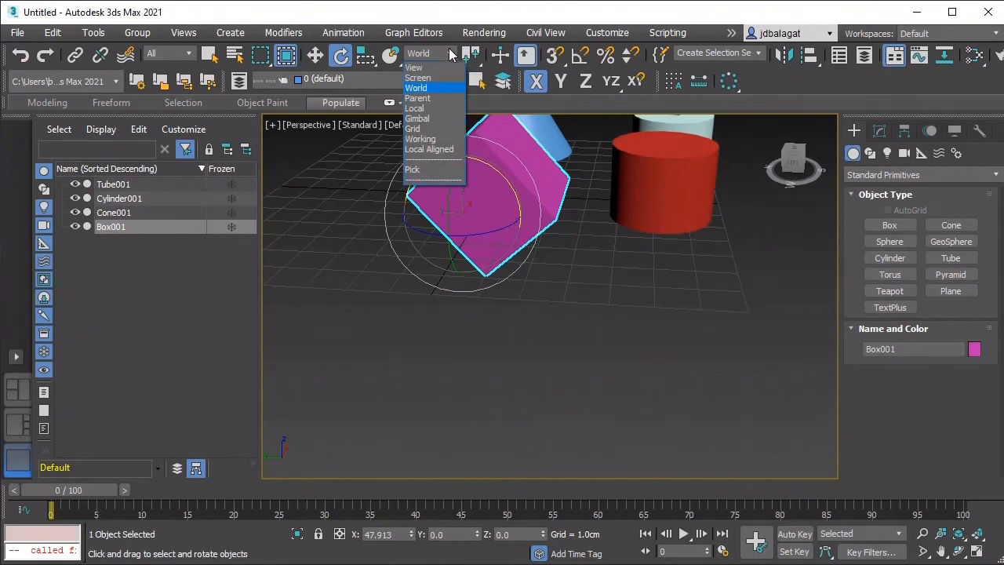
pyautogui.click(434, 119)
pyautogui.moveTo(485, 173); pyautogui.dragTo(465, 139)
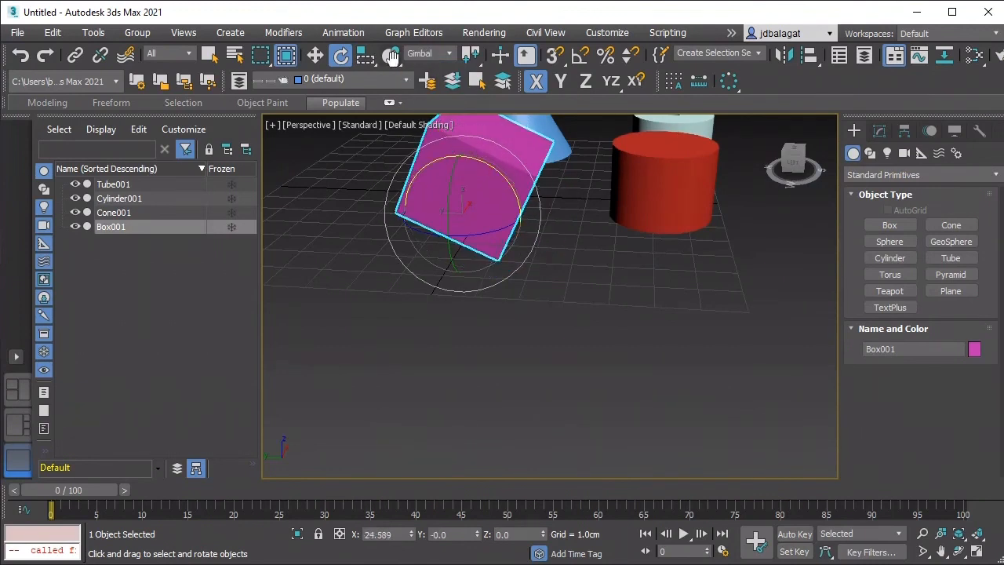
# Step: Move the box along the Y axis to about 0.8 cm using the Gimbal coordinate system
pyautogui.click(314, 55)
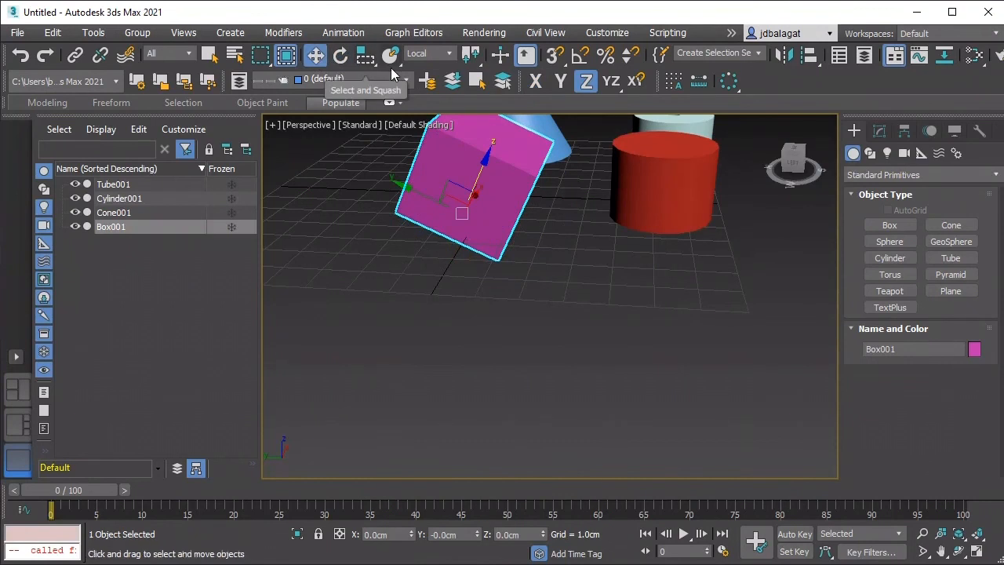
pyautogui.click(429, 52)
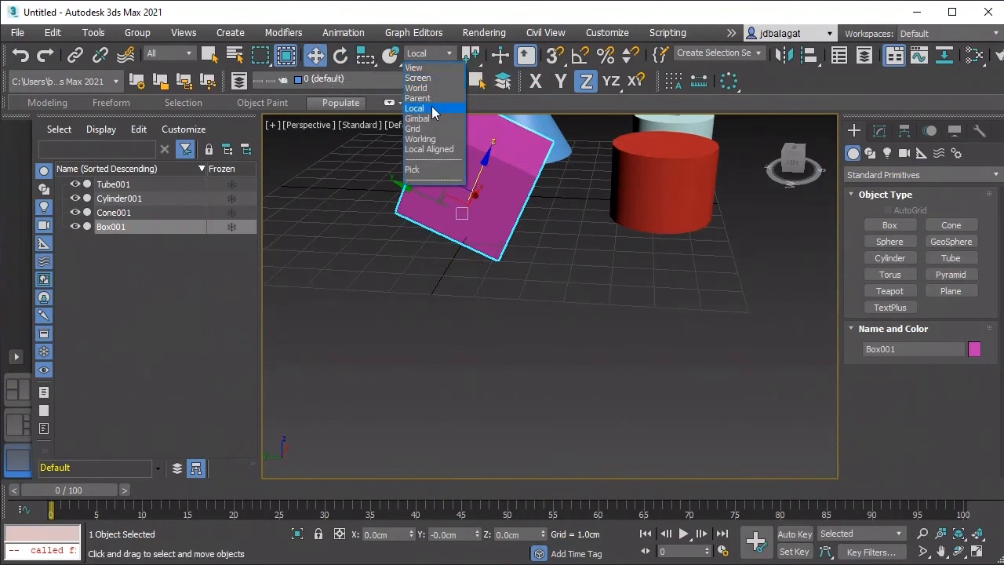
pyautogui.click(434, 118)
pyautogui.moveTo(481, 192); pyautogui.dragTo(396, 214)
# Step: Set the Move tool's reference coordinate system to Screen and check the gizmo while orbiting around the box
pyautogui.click(446, 55)
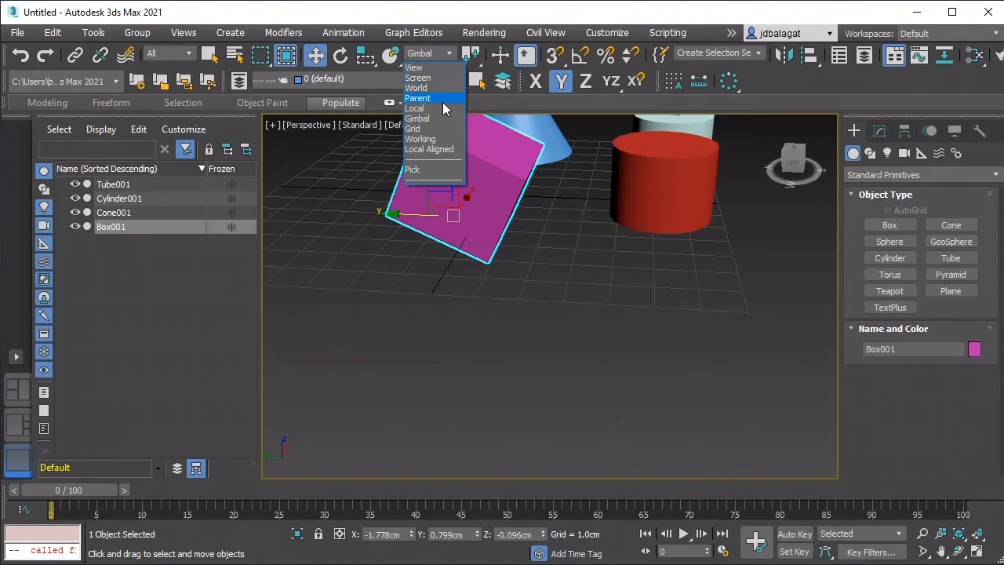
pyautogui.click(441, 83)
pyautogui.moveTo(507, 166)
pyautogui.mouseDown(button='middle')
pyautogui.moveTo(560, 184)
pyautogui.moveTo(554, 217)
pyautogui.moveTo(569, 221)
pyautogui.moveTo(481, 211)
pyautogui.moveTo(525, 213)
pyautogui.moveTo(464, 251)
pyautogui.moveTo(531, 219)
pyautogui.moveTo(457, 203)
pyautogui.moveTo(322, 215)
pyautogui.moveTo(545, 223)
pyautogui.moveTo(499, 147)
pyautogui.mouseUp(button='middle')
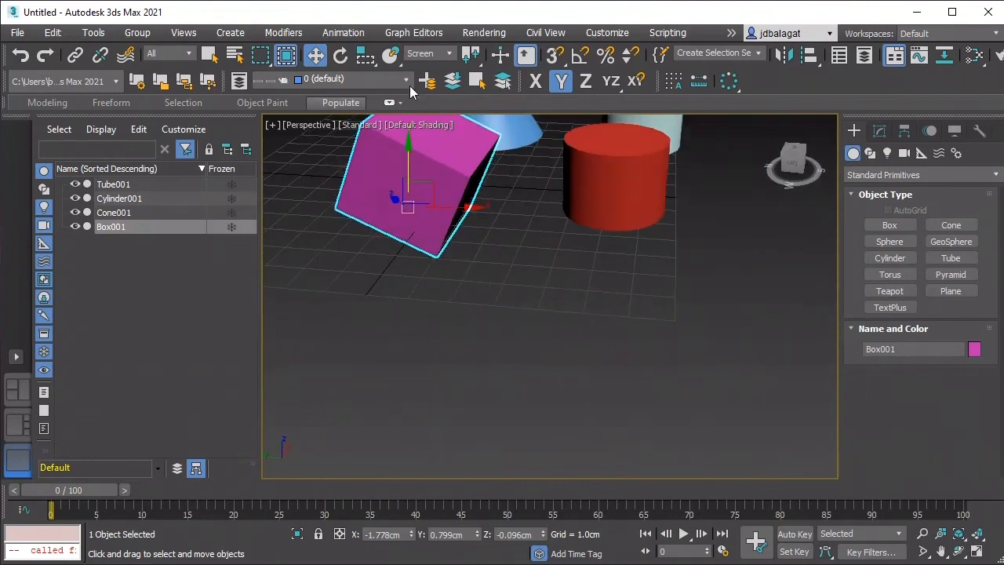
# Step: Set the Rotate tool's reference coordinate system to Screen and check its gizmo from a higher viewpoint
pyautogui.click(340, 55)
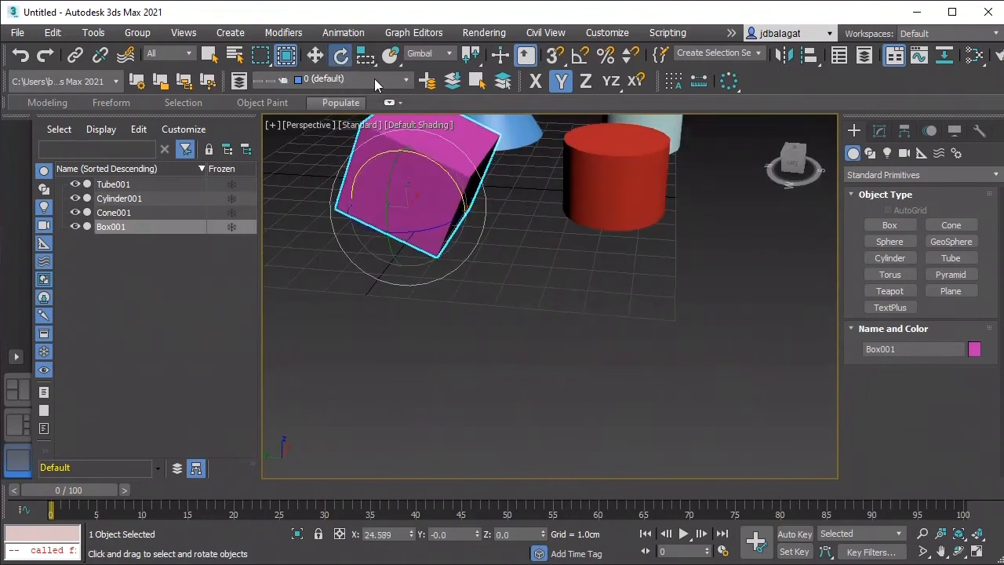
pyautogui.click(423, 57)
pyautogui.click(430, 78)
pyautogui.keyDown('alt'); pyautogui.moveTo(497, 204); pyautogui.dragTo(505, 283, button='middle'); pyautogui.keyUp('alt')
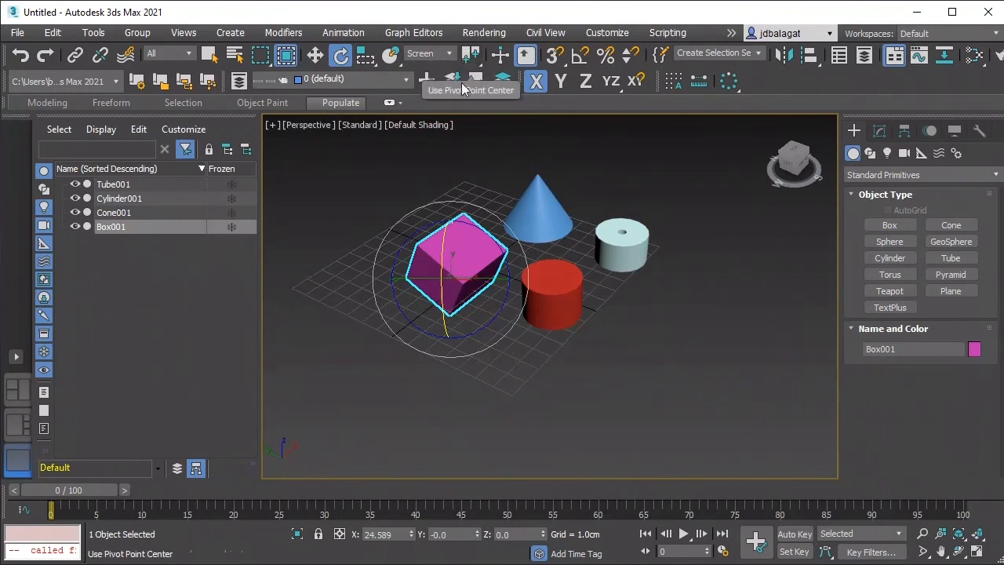
# Step: Select all four objects and rotate them together slightly about the X and Y axes in the World coordinate system
pyautogui.moveTo(686, 345); pyautogui.dragTo(690, 348)
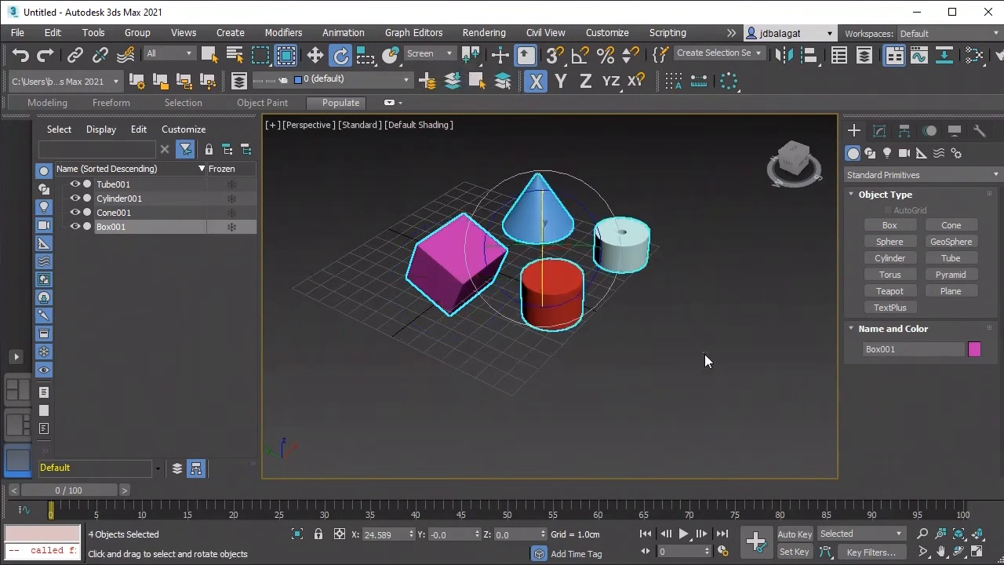
pyautogui.keyDown('alt'); pyautogui.moveTo(625, 297); pyautogui.dragTo(561, 335, button='middle'); pyautogui.keyUp('alt')
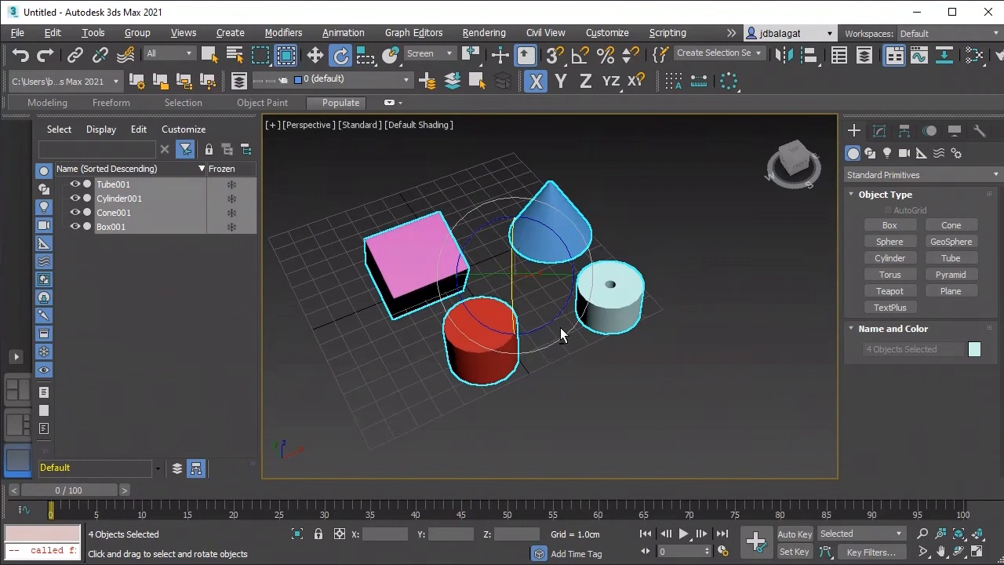
pyautogui.click(447, 54)
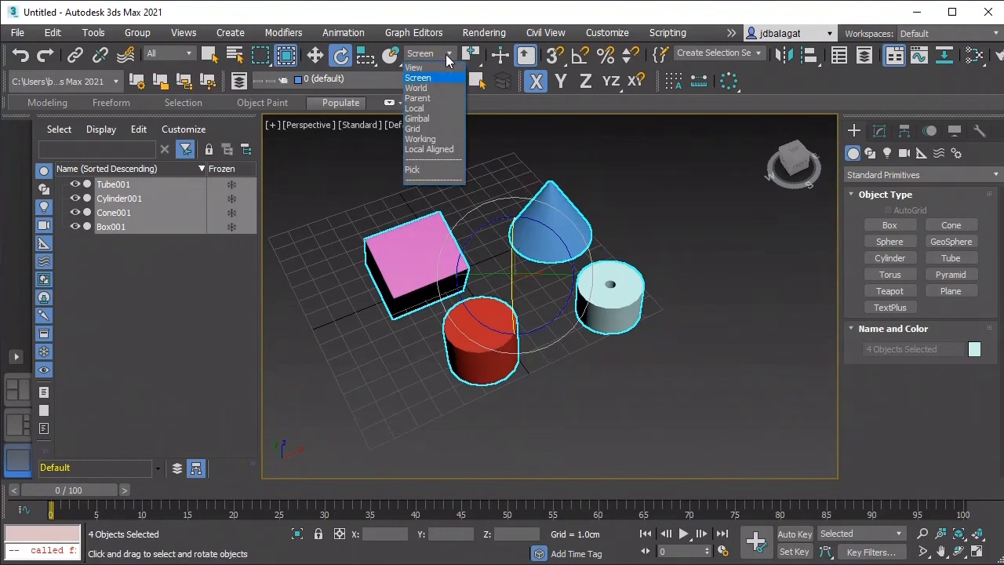
pyautogui.click(417, 87)
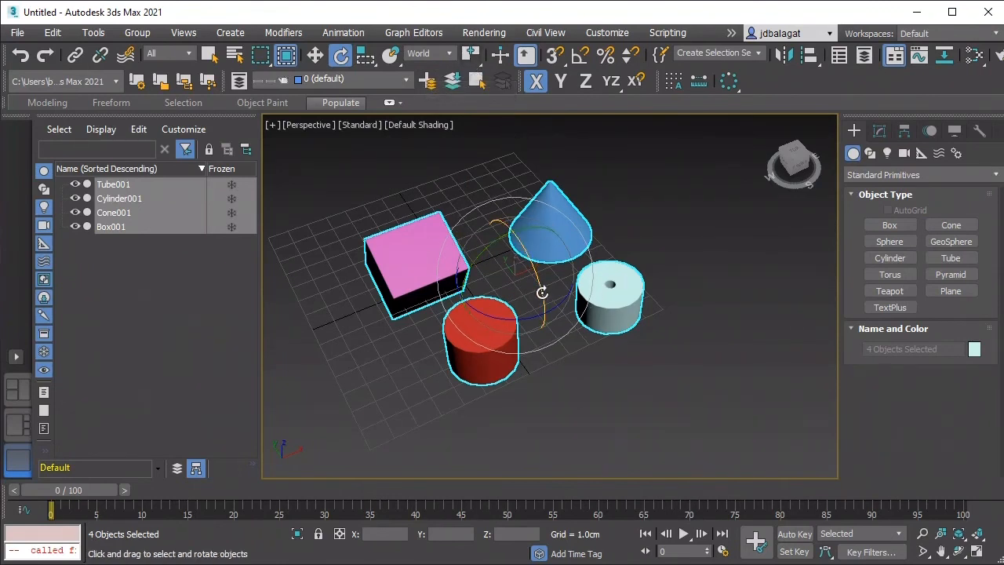
pyautogui.moveTo(538, 272)
pyautogui.mouseDown()
pyautogui.moveTo(555, 306)
pyautogui.moveTo(549, 286)
pyautogui.moveTo(568, 292)
pyautogui.moveTo(548, 287)
pyautogui.moveTo(560, 303)
pyautogui.moveTo(546, 298)
pyautogui.moveTo(541, 283)
pyautogui.mouseUp()
pyautogui.moveTo(529, 229)
pyautogui.mouseDown()
pyautogui.moveTo(478, 238)
pyautogui.moveTo(525, 220)
pyautogui.mouseUp()
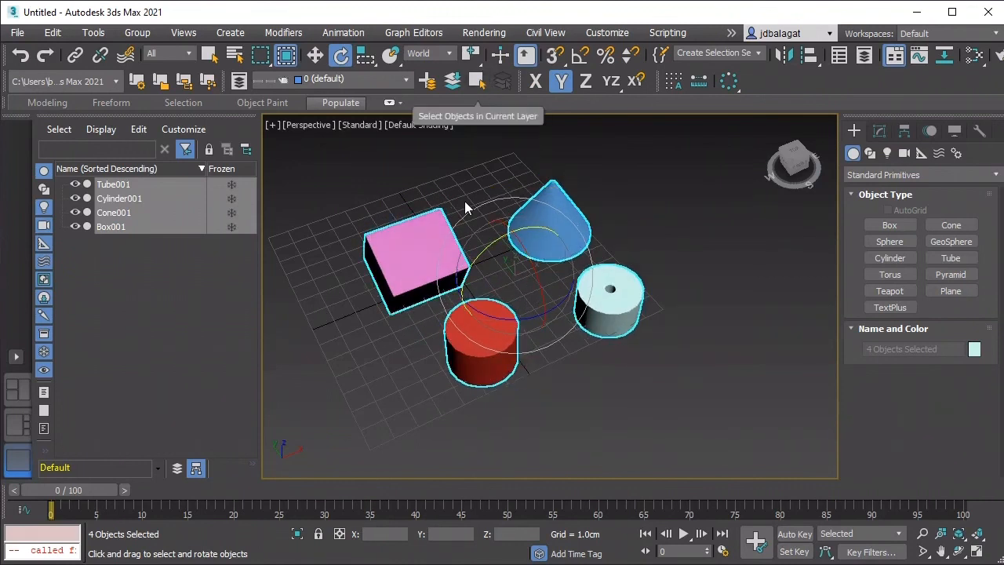
# Step: Try squashing all four objects together about their common selection center, and undo it
pyautogui.click(365, 57)
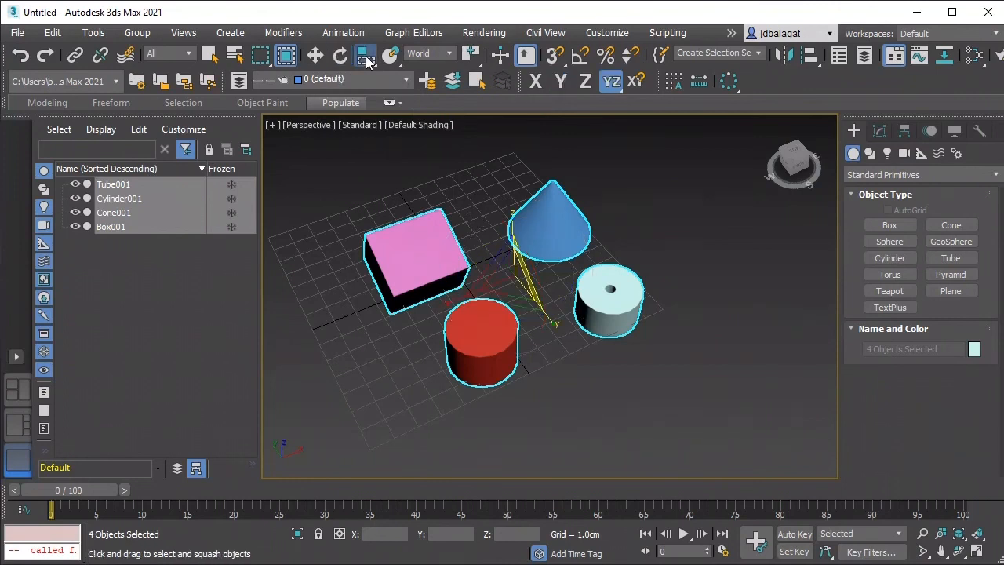
pyautogui.moveTo(523, 257); pyautogui.dragTo(496, 196)
pyautogui.hotkey('ctrl', 'z')
# Step: Set the transform center to Pivot Point Center and squash all four objects, each about its own pivot
pyautogui.click(473, 60)
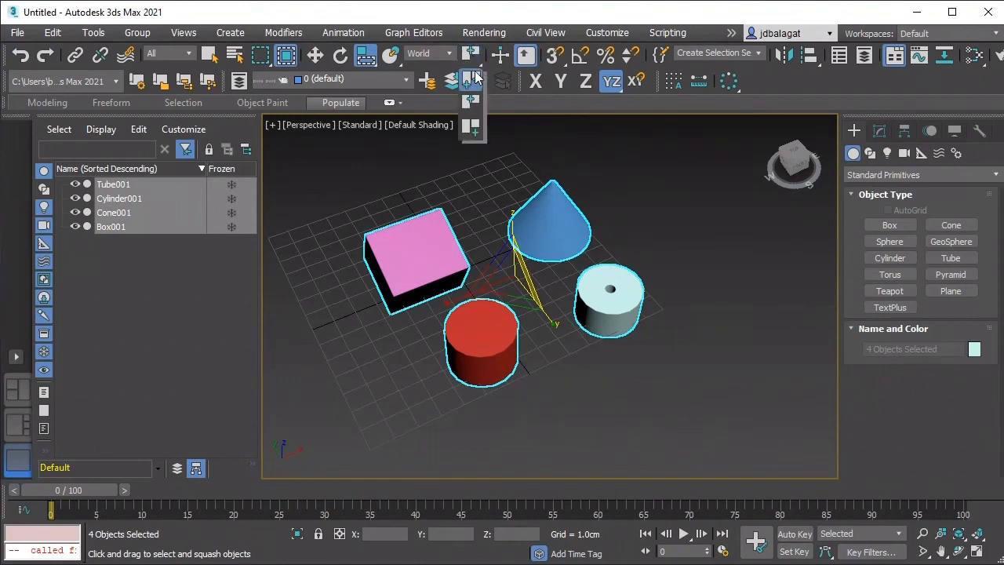
pyautogui.click(475, 83)
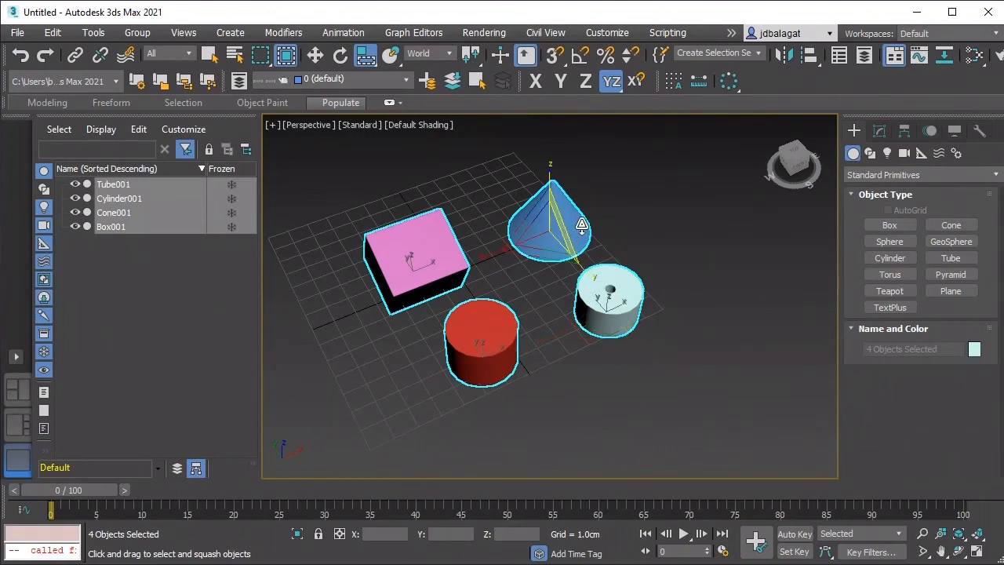
pyautogui.moveTo(541, 213); pyautogui.dragTo(551, 213)
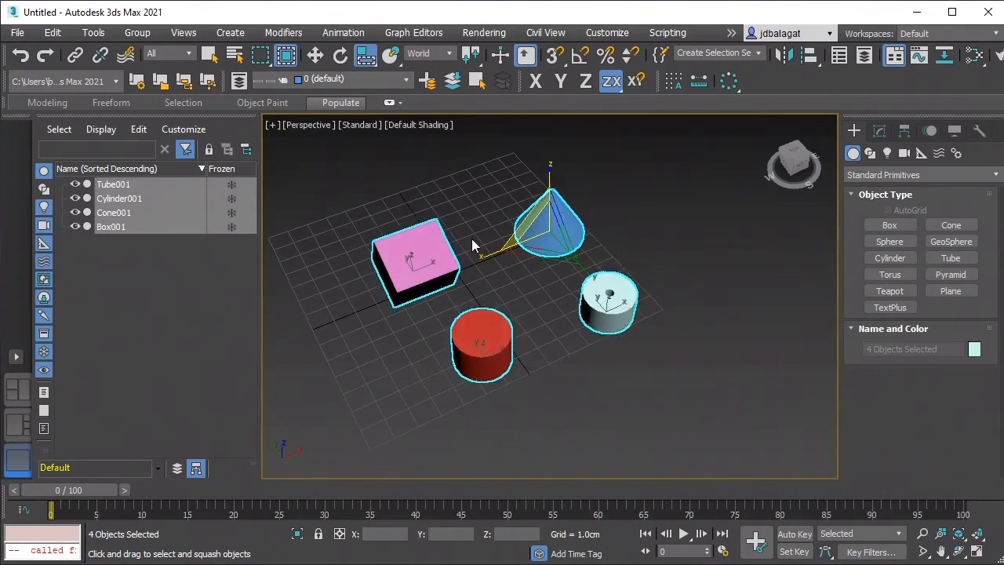
pyautogui.click(431, 265)
pyautogui.moveTo(424, 265); pyautogui.dragTo(466, 290)
# Step: Reselect all four objects and squash them further in the XY plane from the tube's gizmo
pyautogui.click(479, 338)
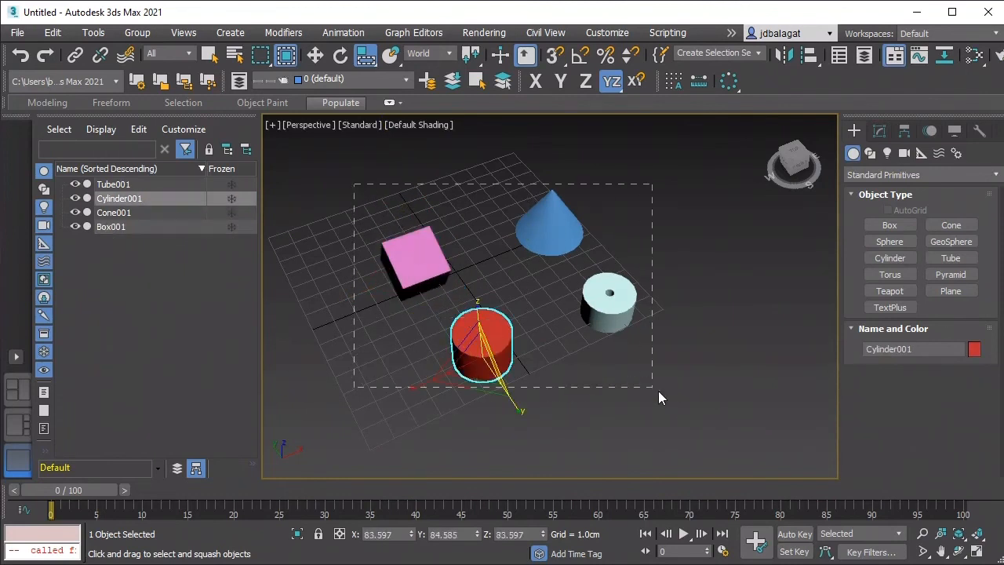
pyautogui.moveTo(659, 391); pyautogui.dragTo(660, 392)
pyautogui.moveTo(618, 311); pyautogui.dragTo(596, 324)
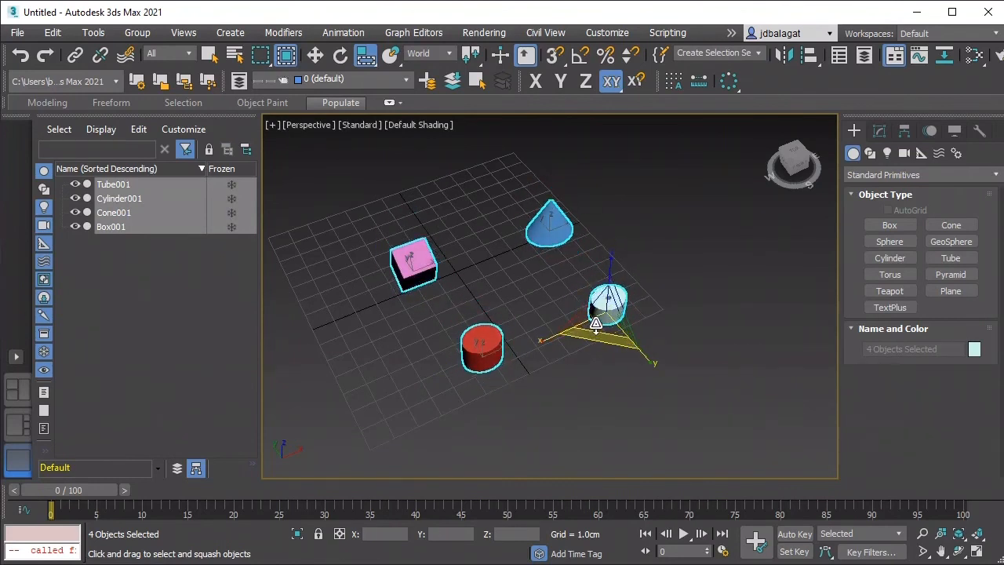
# Step: Switch from squash to uniform scaling and scale all four objects slightly about their own pivots
pyautogui.rightClick(362, 58)
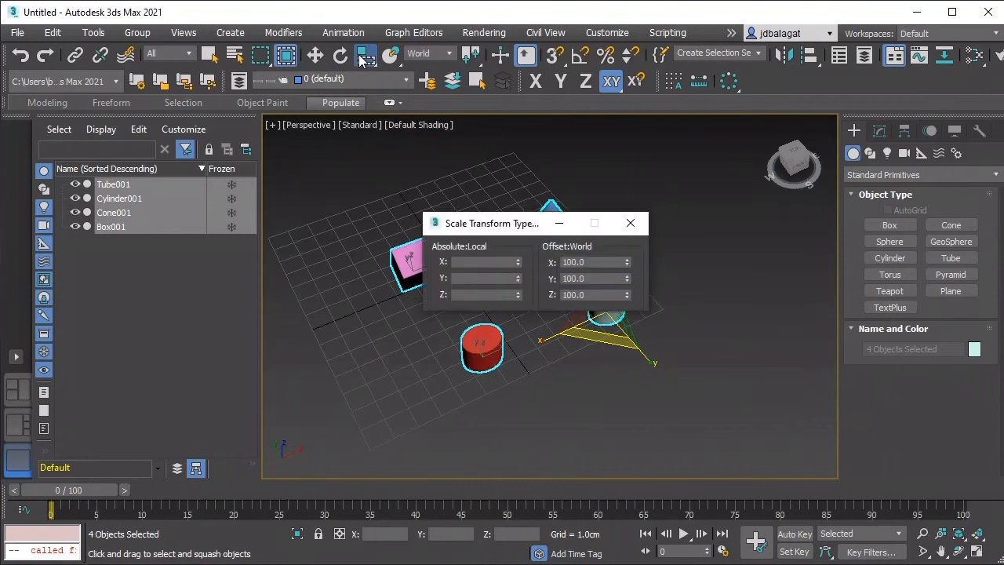
pyautogui.click(630, 223)
pyautogui.moveTo(374, 51); pyautogui.dragTo(367, 86)
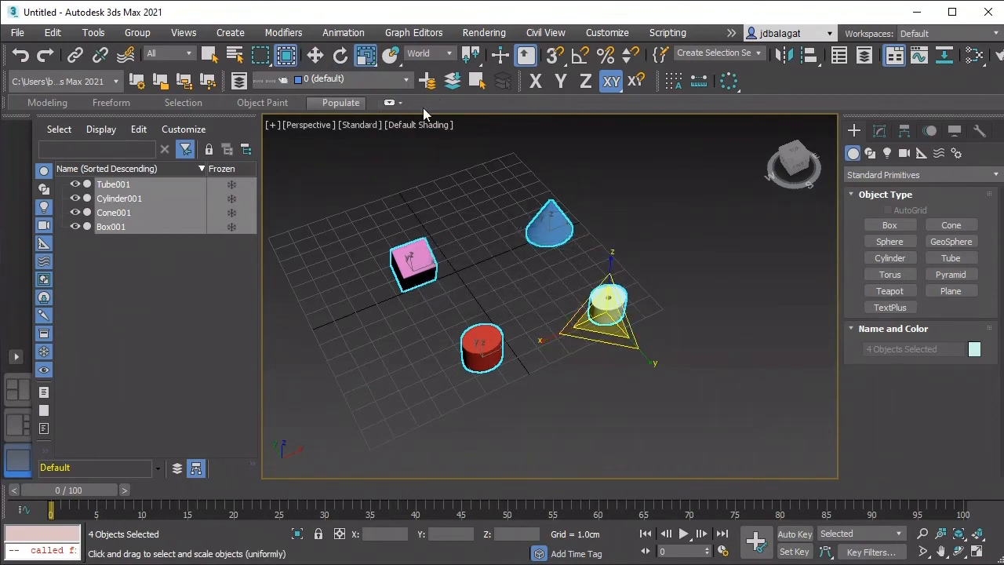
pyautogui.moveTo(620, 302)
pyautogui.mouseDown()
pyautogui.moveTo(635, 302)
pyautogui.moveTo(615, 291)
pyautogui.moveTo(650, 314)
pyautogui.moveTo(596, 281)
pyautogui.moveTo(615, 294)
pyautogui.mouseUp()
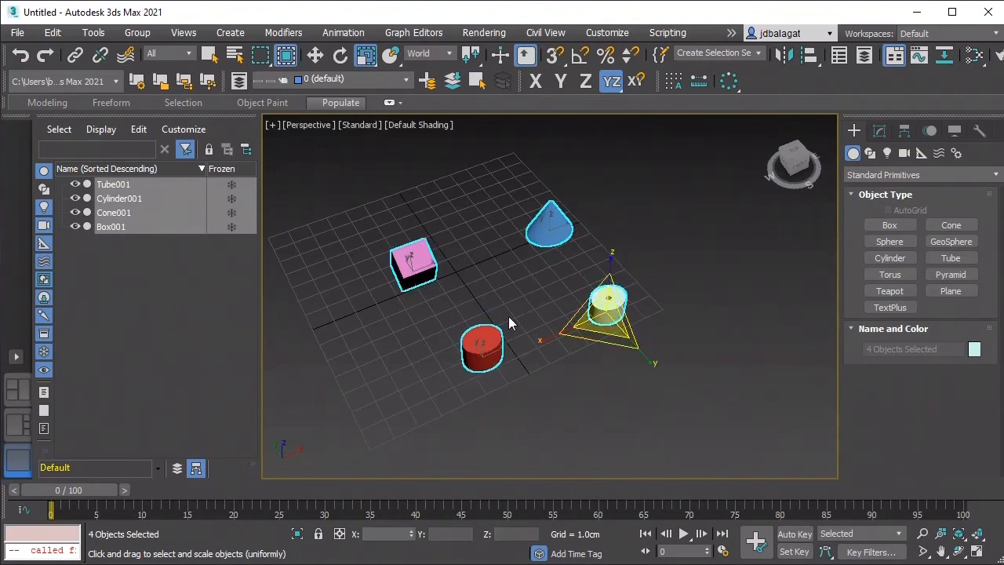
# Step: Reselect the box, cone, cylinder and tube and scale them uniformly to a slightly smaller size, each about its own pivot
pyautogui.click(479, 335)
pyautogui.moveTo(488, 351); pyautogui.dragTo(486, 357)
pyautogui.moveTo(338, 174); pyautogui.dragTo(629, 378)
pyautogui.click(551, 228)
pyautogui.moveTo(601, 299); pyautogui.dragTo(600, 310)
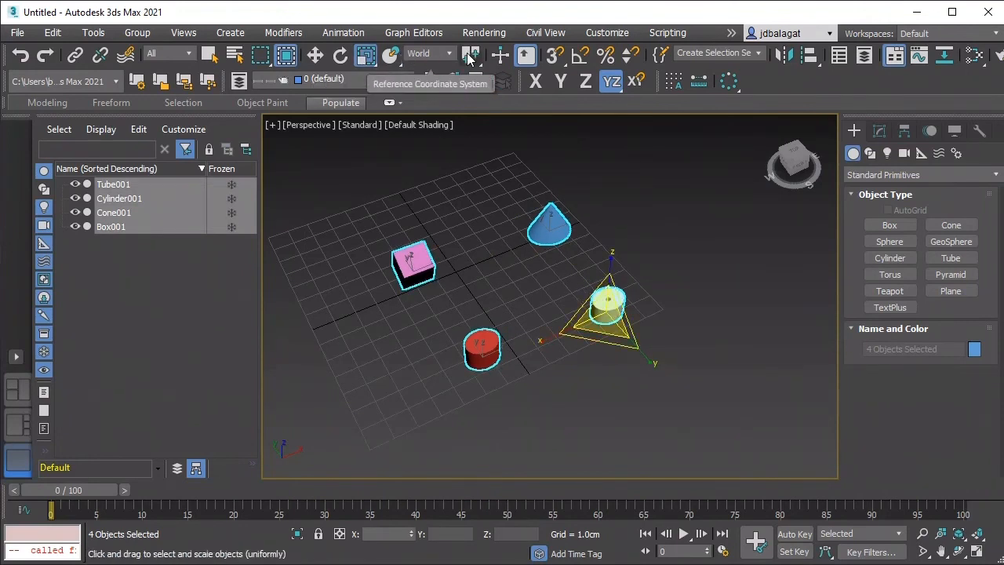
# Step: Set the transform center to Selection Center, and to Transform Coordinate Center, comparing where the scale gizmo sits
pyautogui.moveTo(476, 59); pyautogui.dragTo(475, 106)
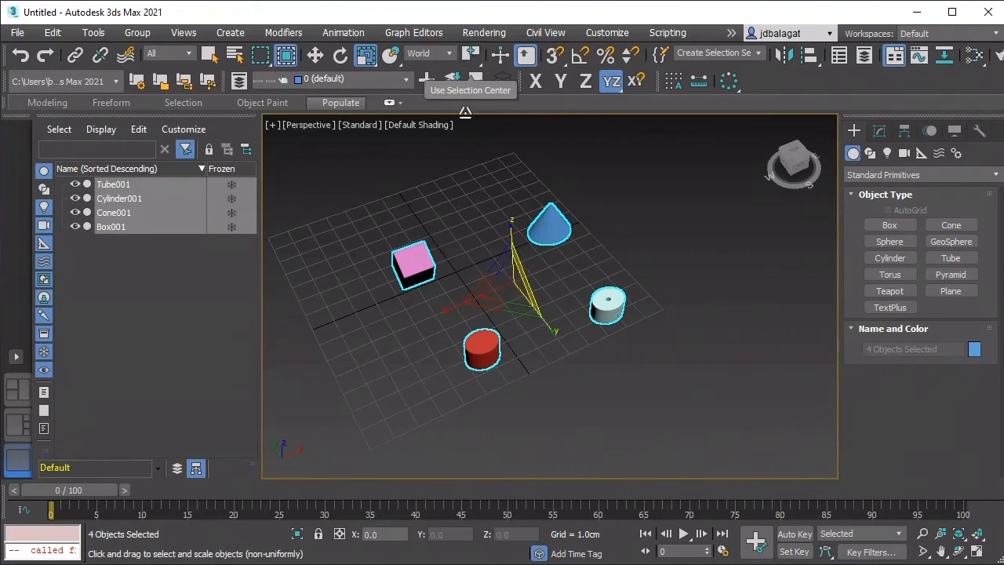
pyautogui.moveTo(476, 59); pyautogui.dragTo(480, 128)
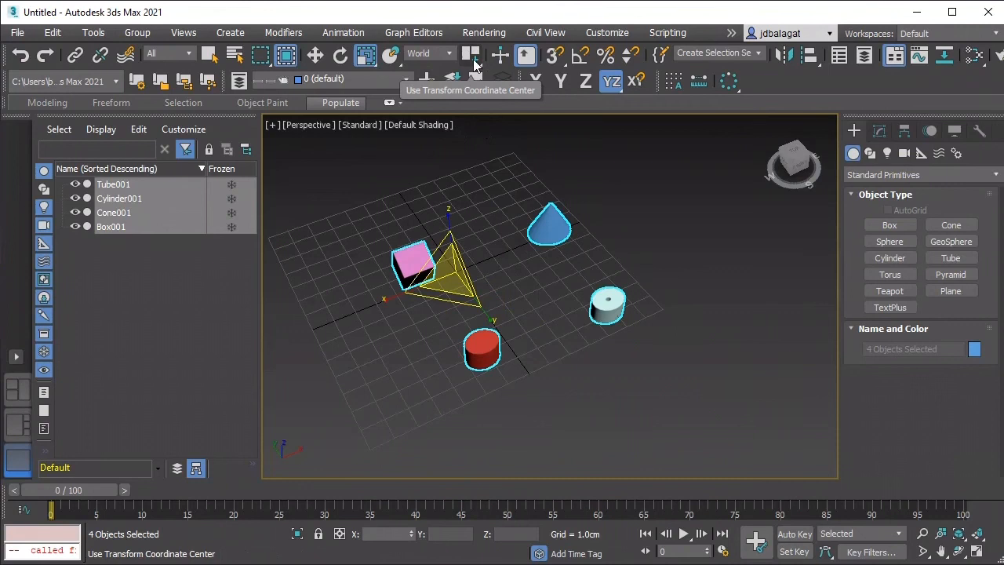
pyautogui.moveTo(476, 59); pyautogui.dragTo(476, 58)
pyautogui.moveTo(475, 53); pyautogui.dragTo(476, 54)
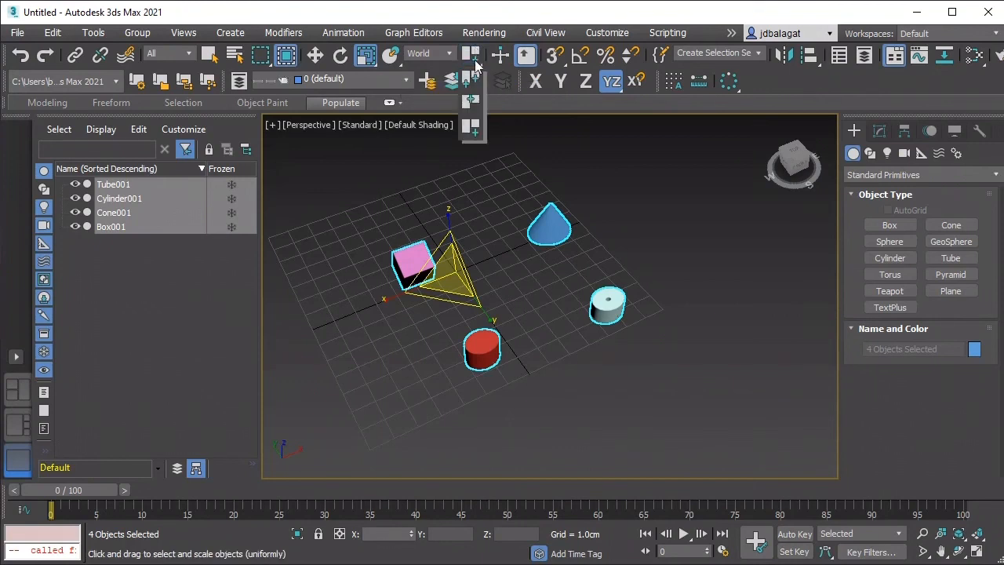
# Step: Set the transform center back to Selection Center and finally to Pivot Point Center
pyautogui.moveTo(474, 94); pyautogui.dragTo(474, 96)
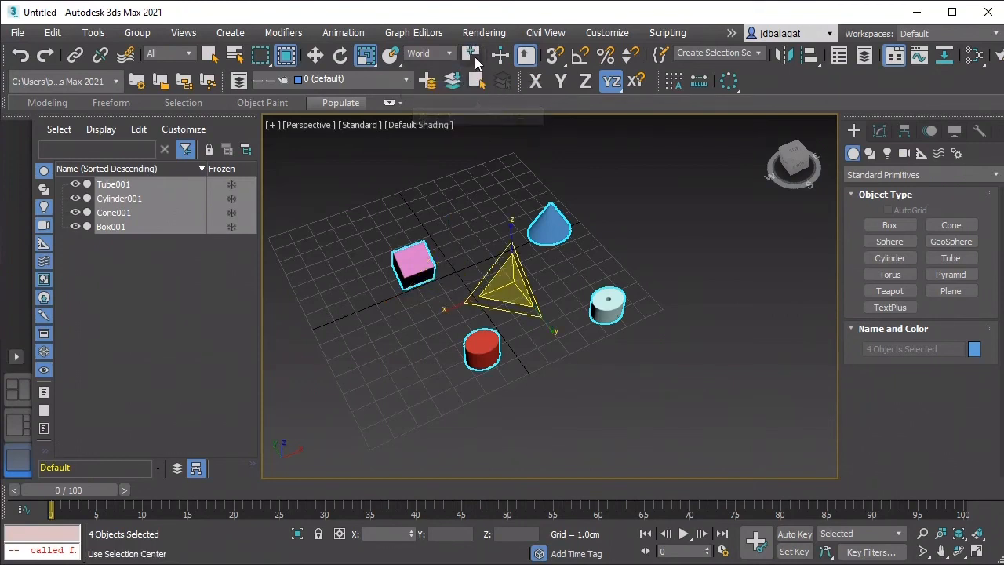
pyautogui.moveTo(475, 62); pyautogui.dragTo(475, 81)
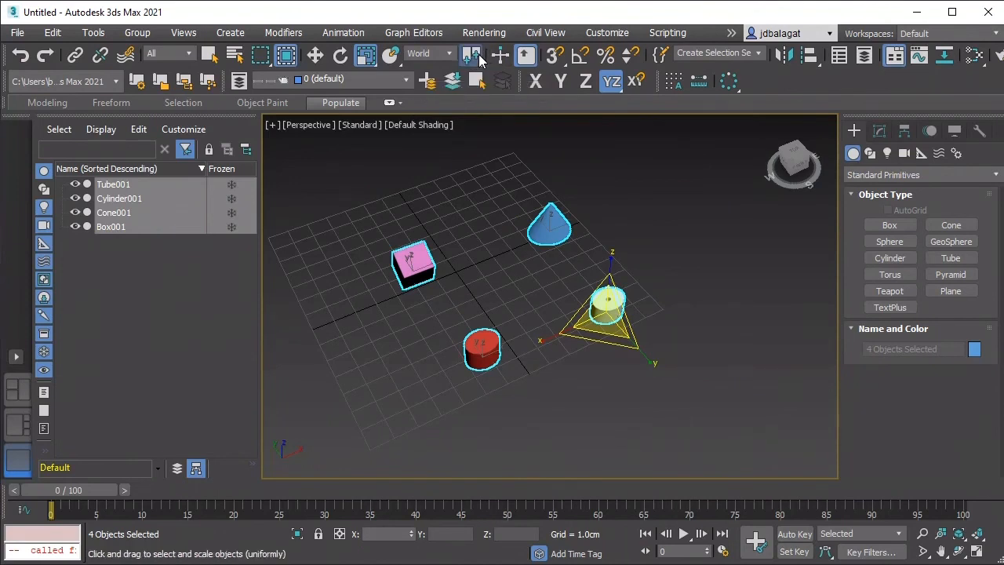
pyautogui.moveTo(478, 57)
pyautogui.mouseDown()
pyautogui.moveTo(480, 132)
pyautogui.moveTo(474, 65)
pyautogui.mouseUp()
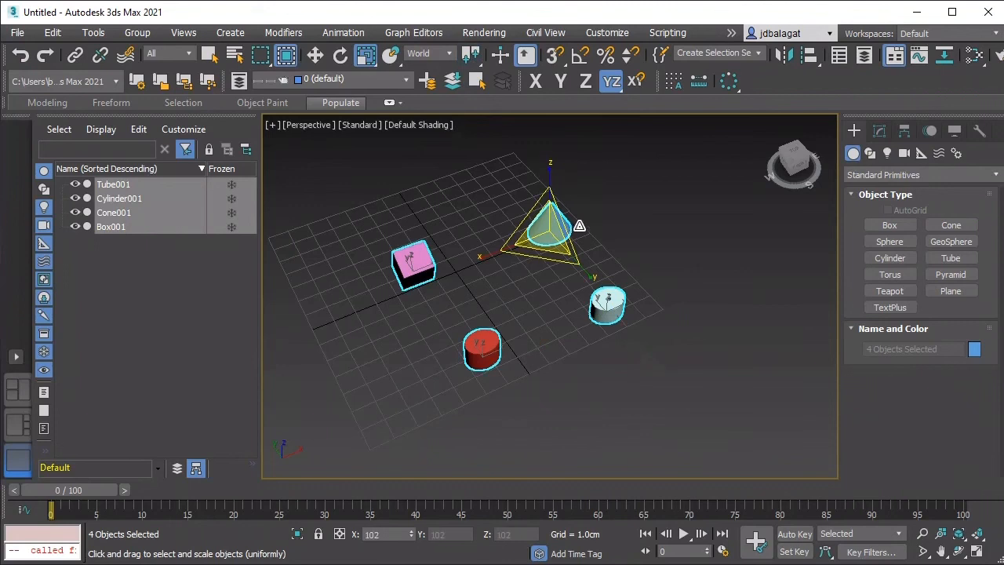
# Step: Scale all four objects slightly larger uniformly about their own pivots using the cone's gizmo
pyautogui.press('r')
pyautogui.scroll(2, 570, 253)
pyautogui.moveTo(570, 252); pyautogui.dragTo(421, 122)
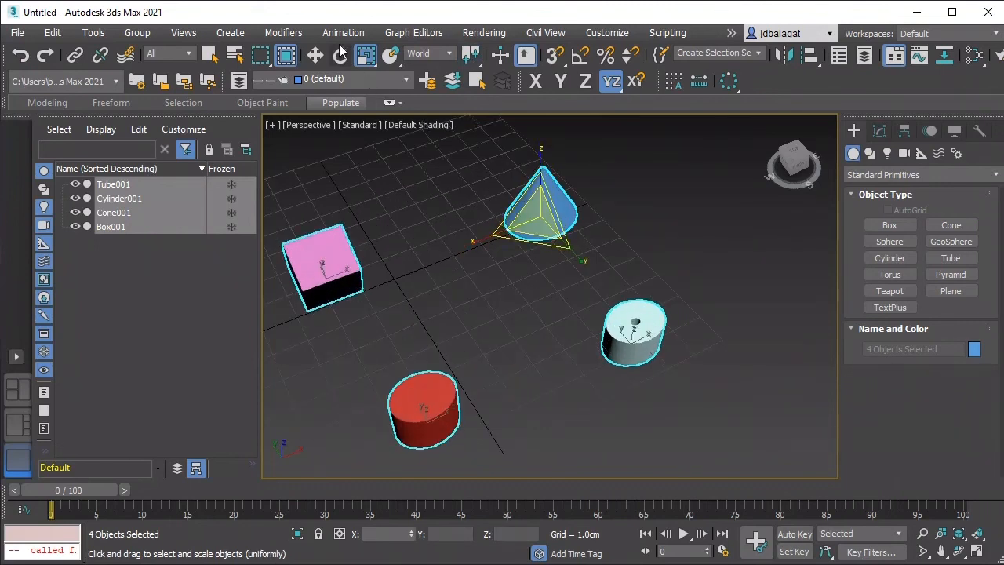
# Step: Rotate the cone slightly about the Y axis around its own pivot
pyautogui.press('e')
pyautogui.click(545, 202)
pyautogui.moveTo(567, 166)
pyautogui.mouseDown()
pyautogui.moveTo(592, 174)
pyautogui.moveTo(549, 162)
pyautogui.moveTo(563, 169)
pyautogui.mouseUp()
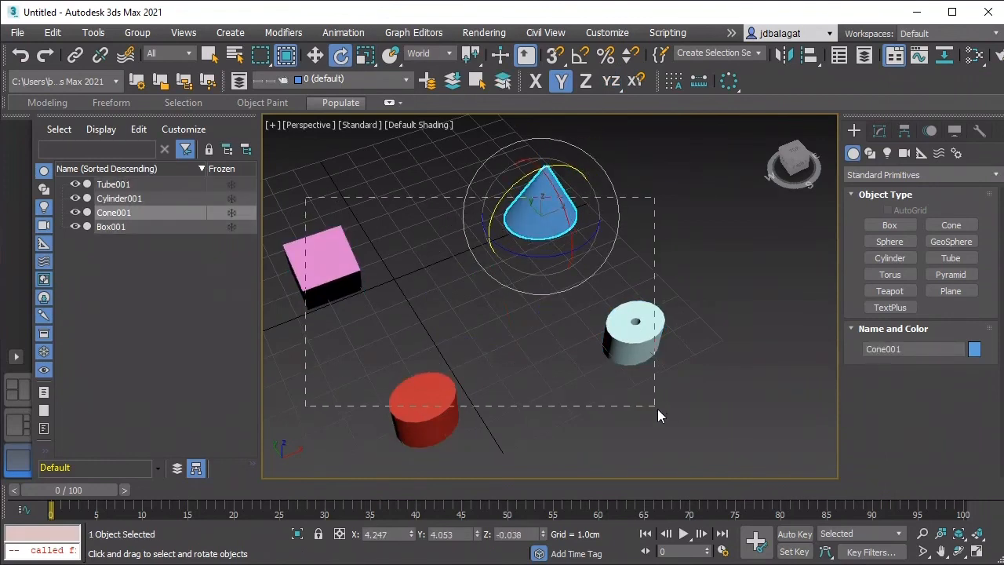
# Step: Select all four objects, rotate each about the X axis around its own pivot, and clear the selection
pyautogui.moveTo(657, 408); pyautogui.dragTo(657, 409)
pyautogui.scroll(-8, 327, 180)
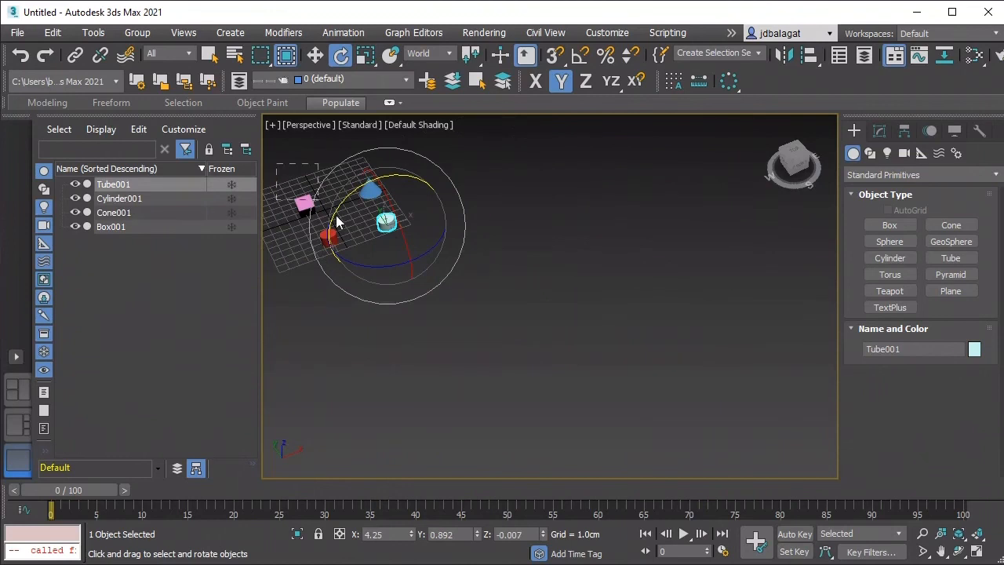
pyautogui.hotkey('ctrl', 'a')
pyautogui.press('z')
pyautogui.moveTo(486, 243); pyautogui.dragTo(470, 261)
pyautogui.press('z')
pyautogui.click(609, 280)
pyautogui.scroll(-5, 610, 285)
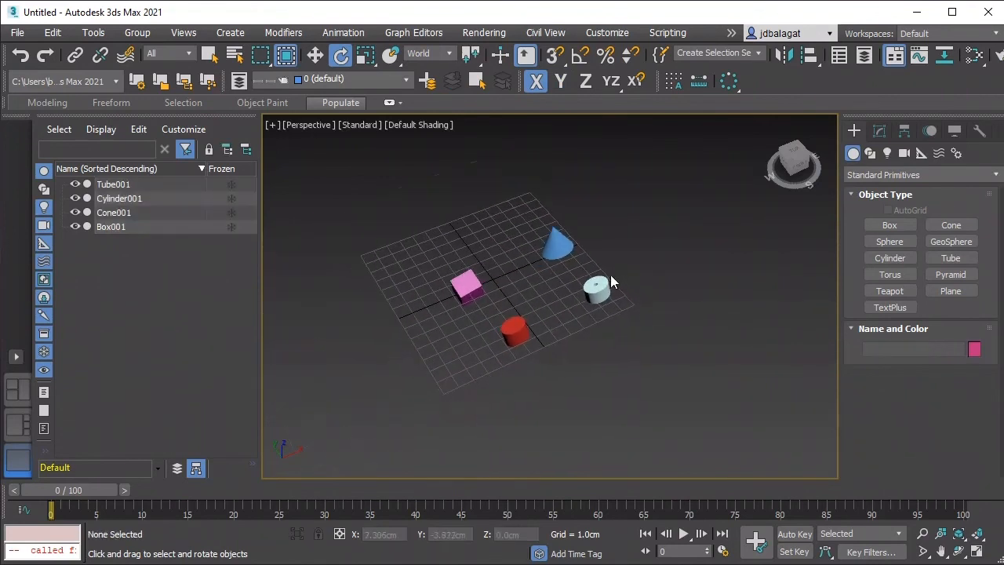
pyautogui.scroll(5, 611, 282)
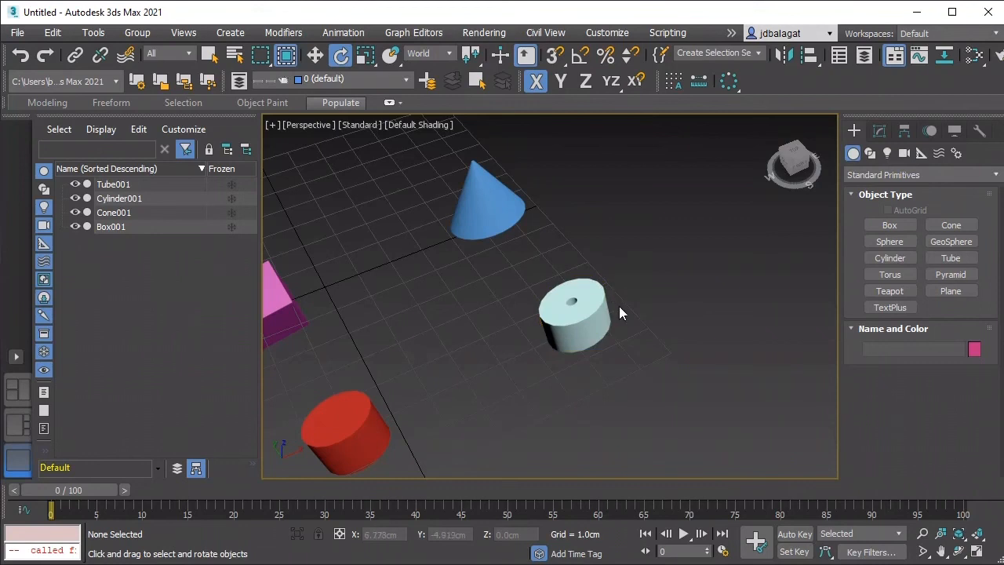
pyautogui.scroll(-4, 590, 245)
pyautogui.moveTo(590, 245); pyautogui.dragTo(667, 263, button='middle')
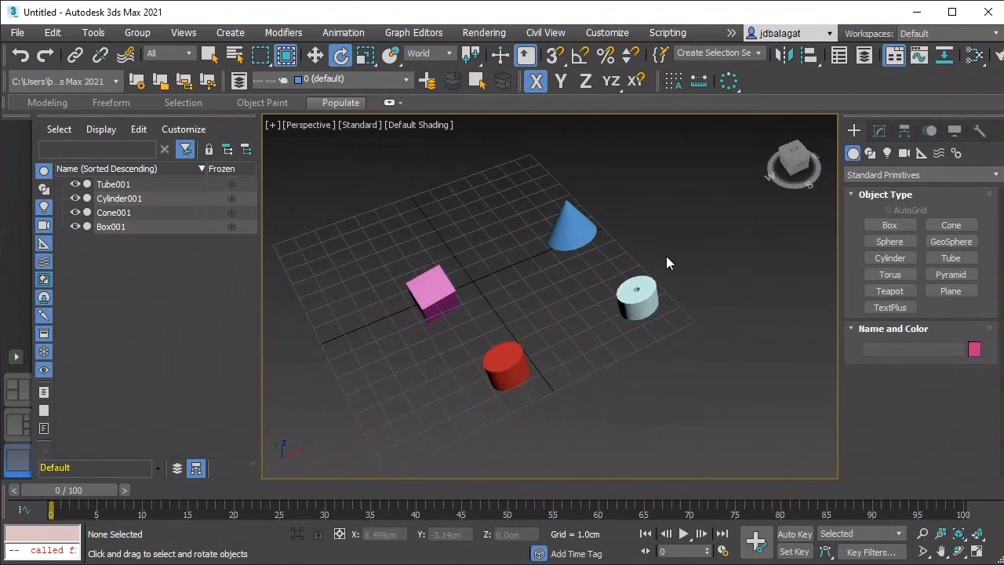